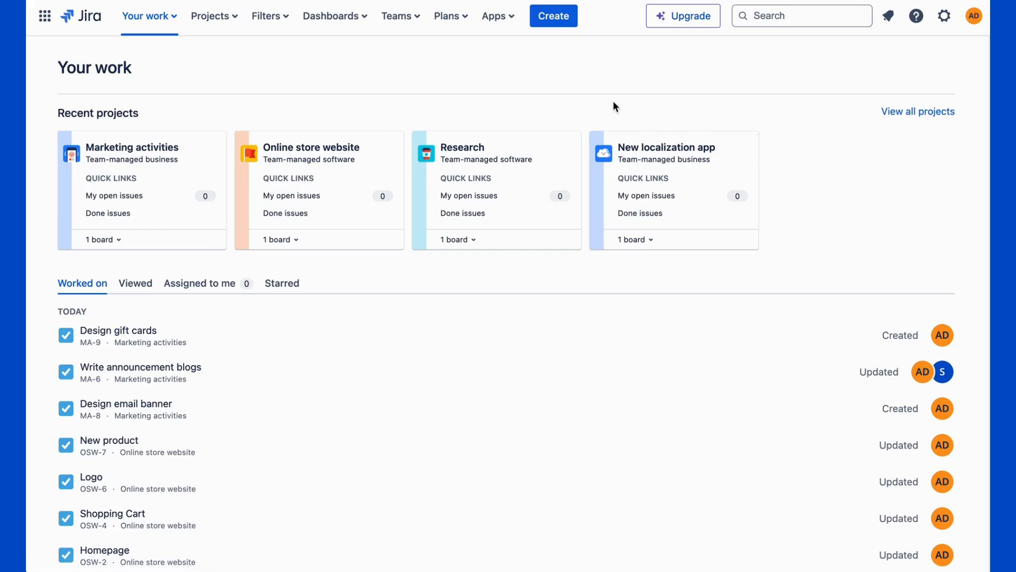
Open the Routemap app and dismiss its What's new notice, choosing not to show it again.
click(506, 19)
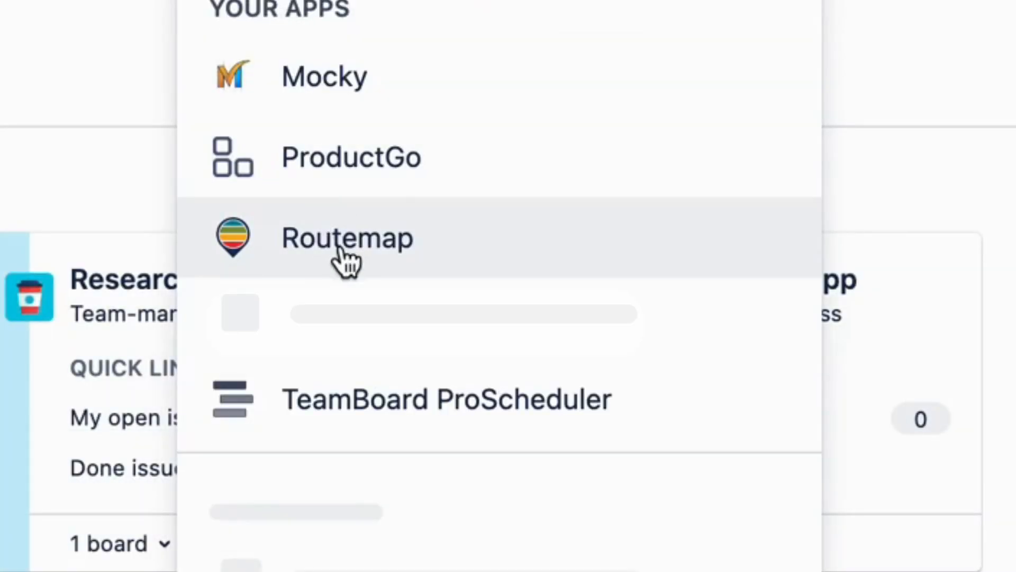
click(344, 259)
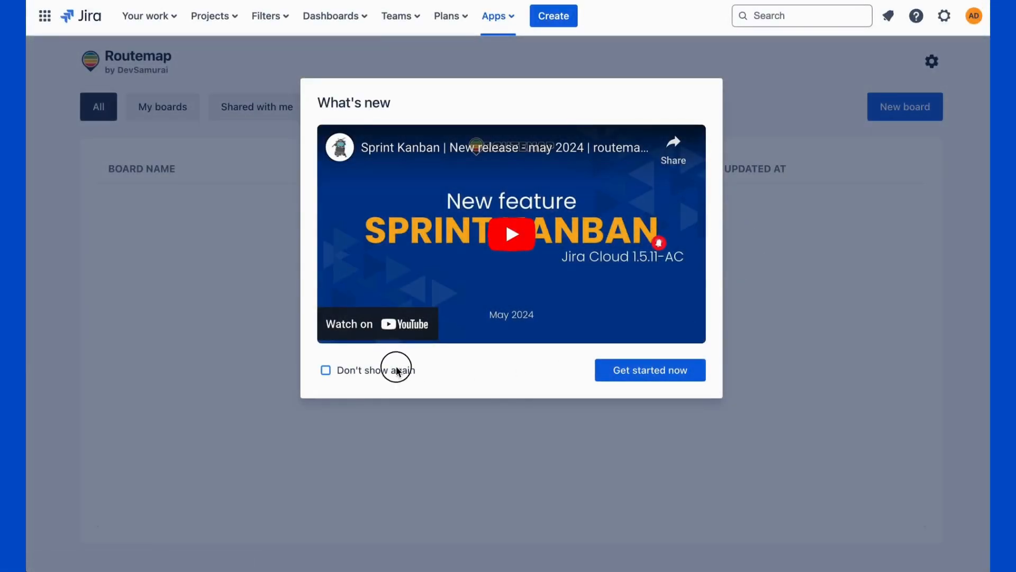
click(397, 370)
click(651, 374)
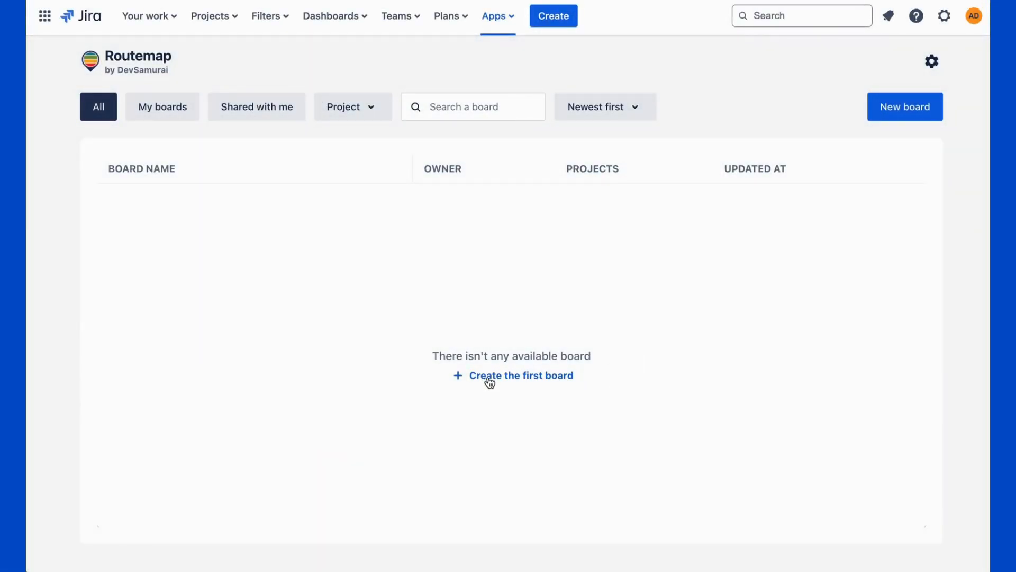
Start a new board titled "Online store" covering the Online store website and Marketing activities projects.
click(552, 375)
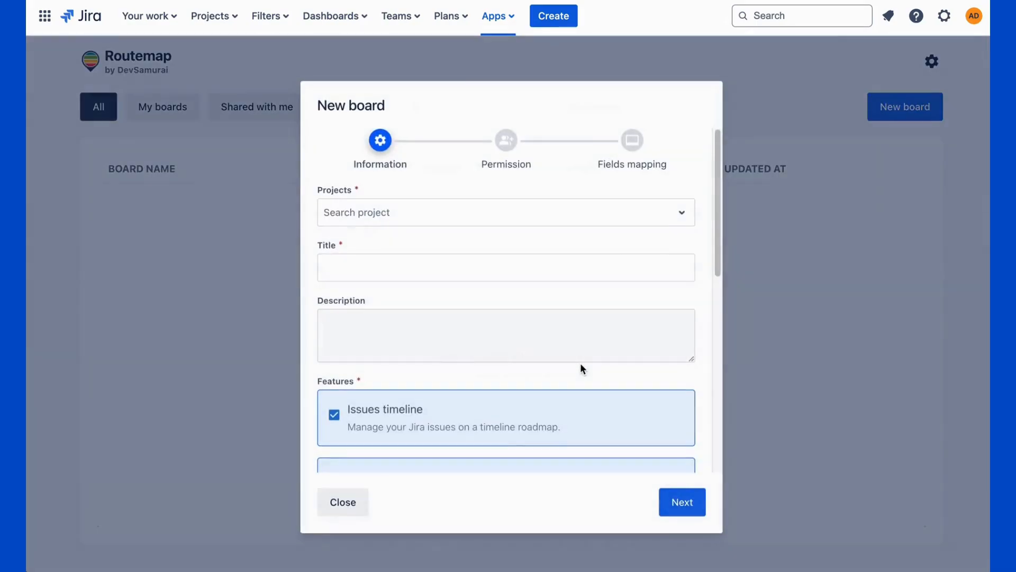
click(402, 211)
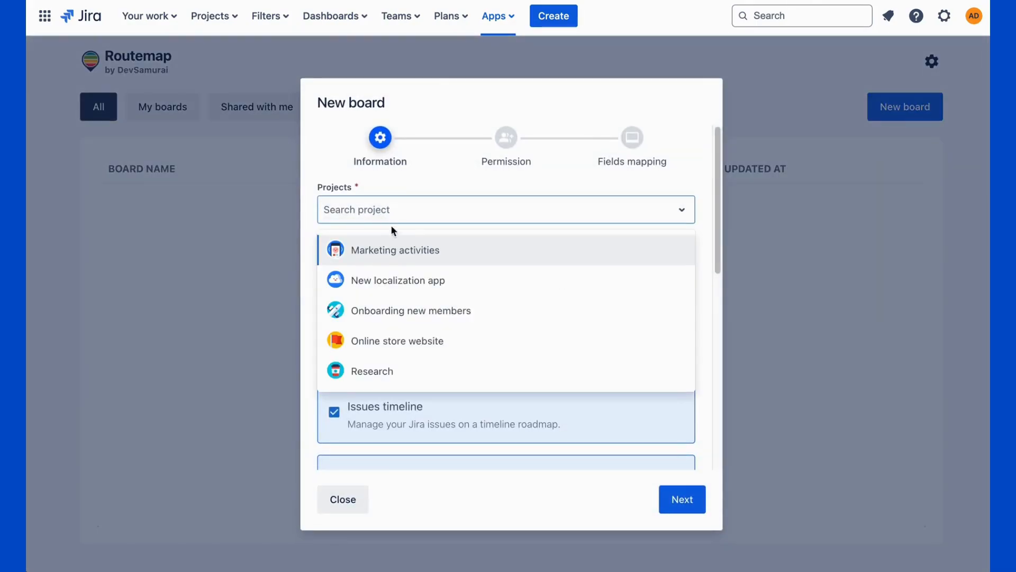
click(380, 339)
click(397, 265)
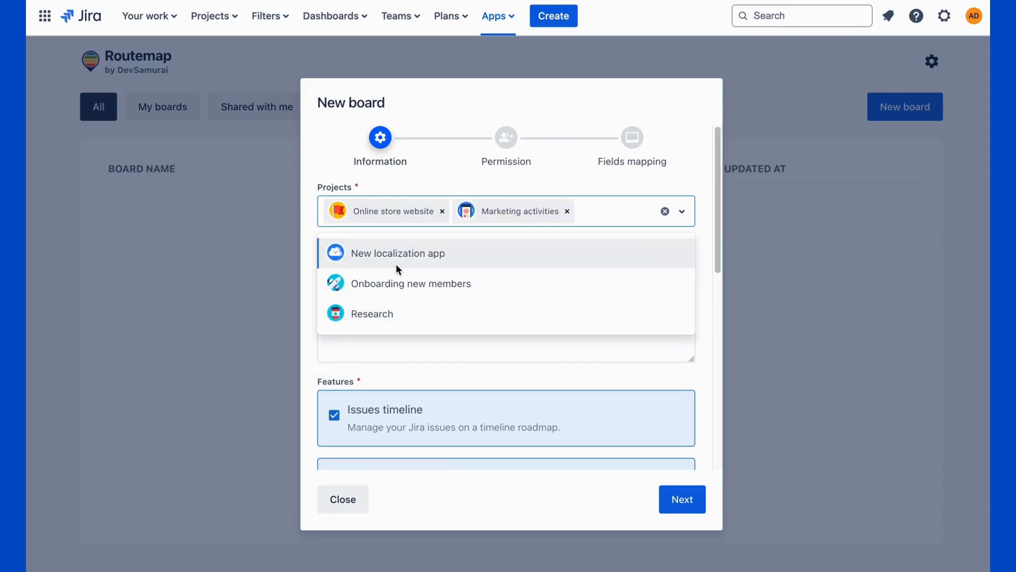
click(705, 228)
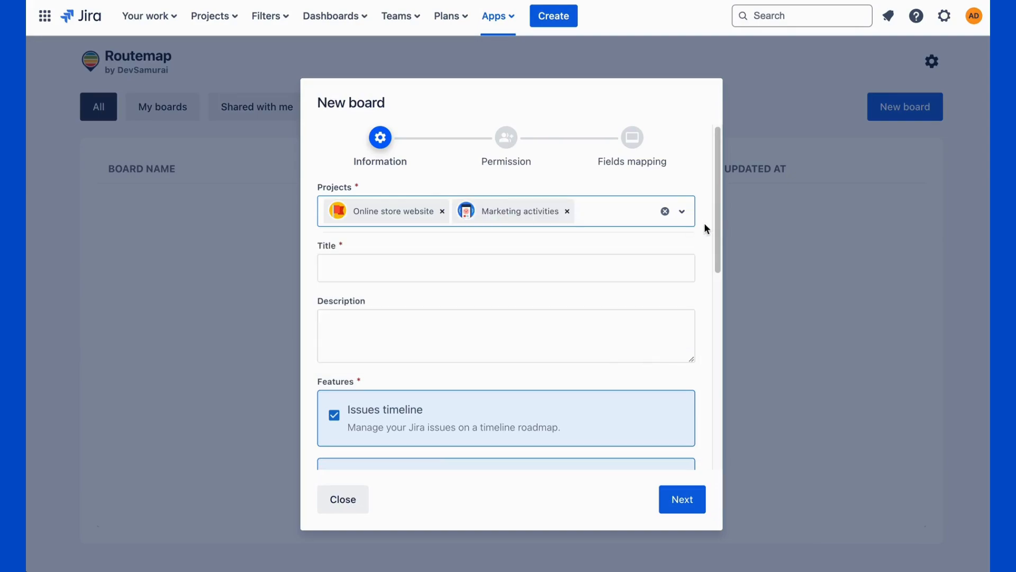
click(467, 261)
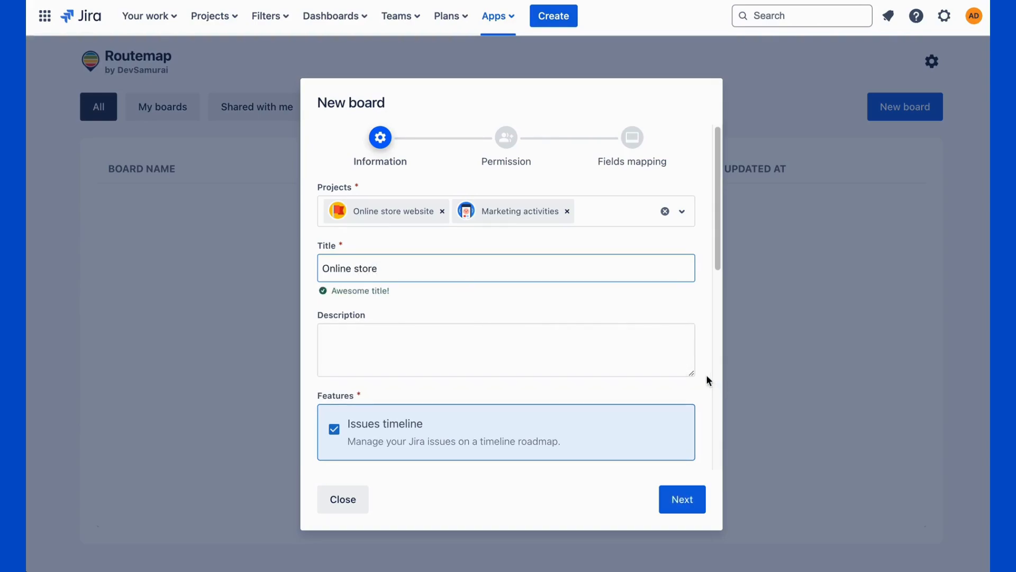
Review the new board's selectable features, from Issues timeline to Sprints kanban.
scroll(706, 374, down, 3)
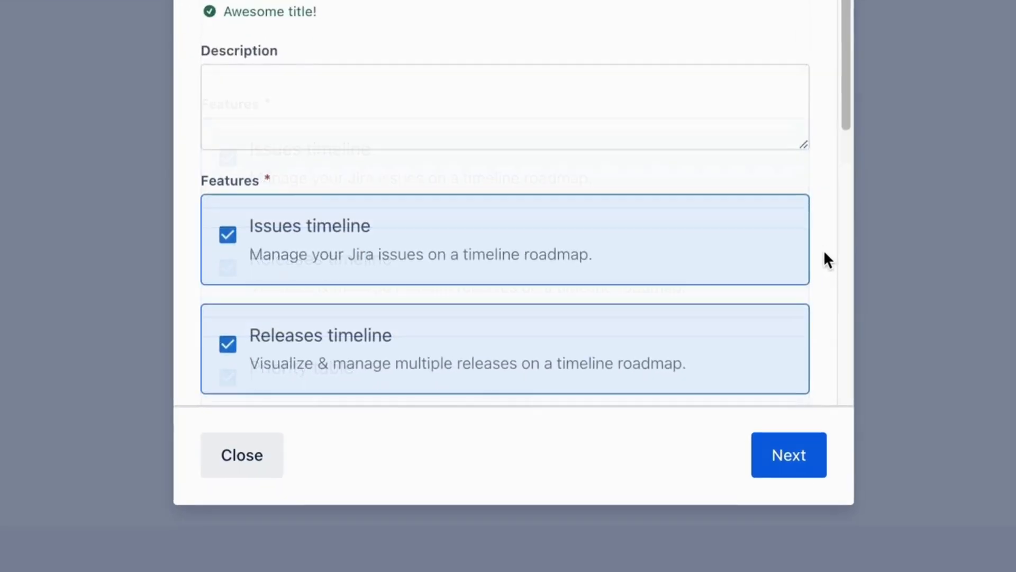
scroll(704, 373, down, 2)
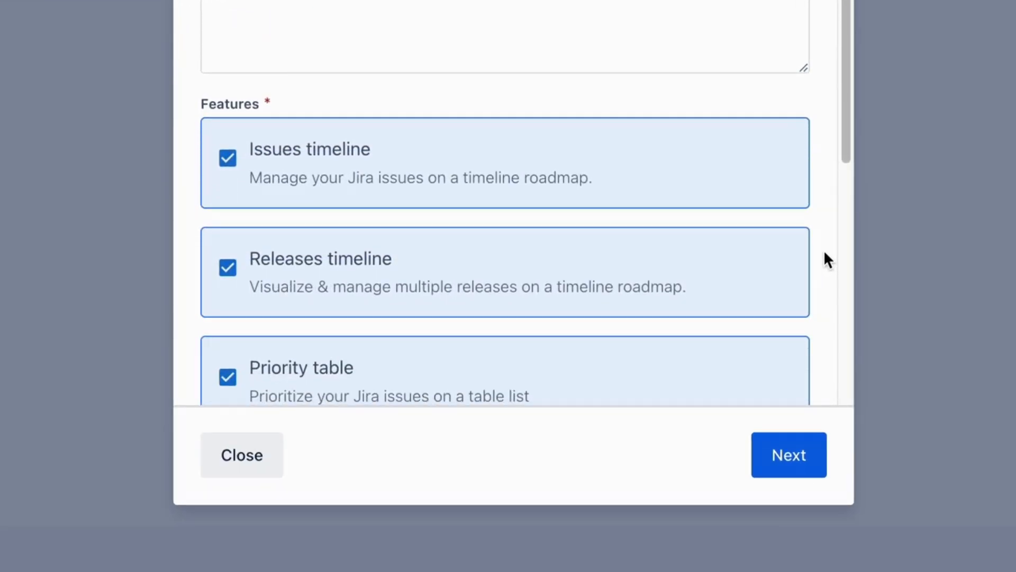
scroll(820, 257, down, 3)
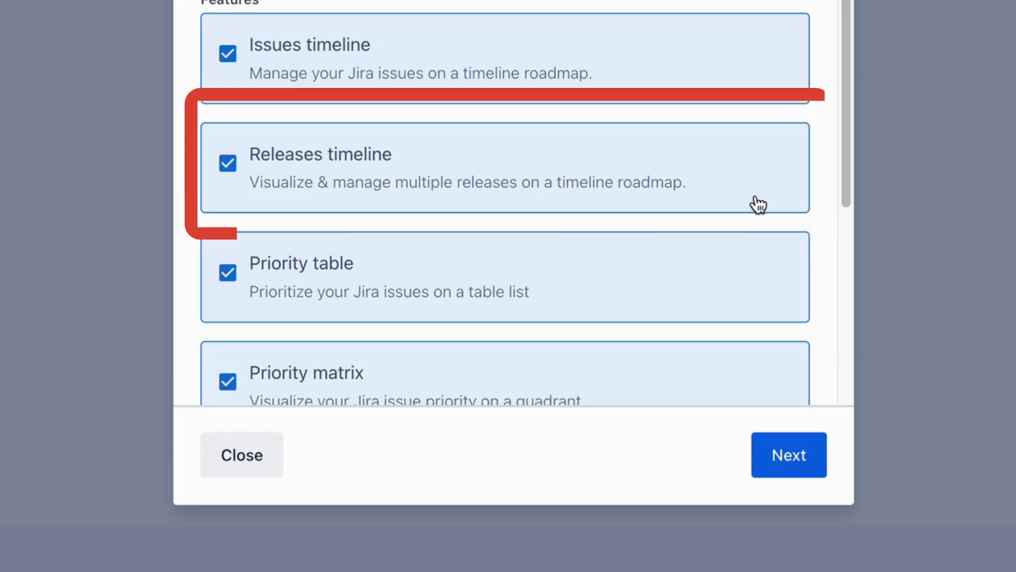
scroll(749, 206, down, 3)
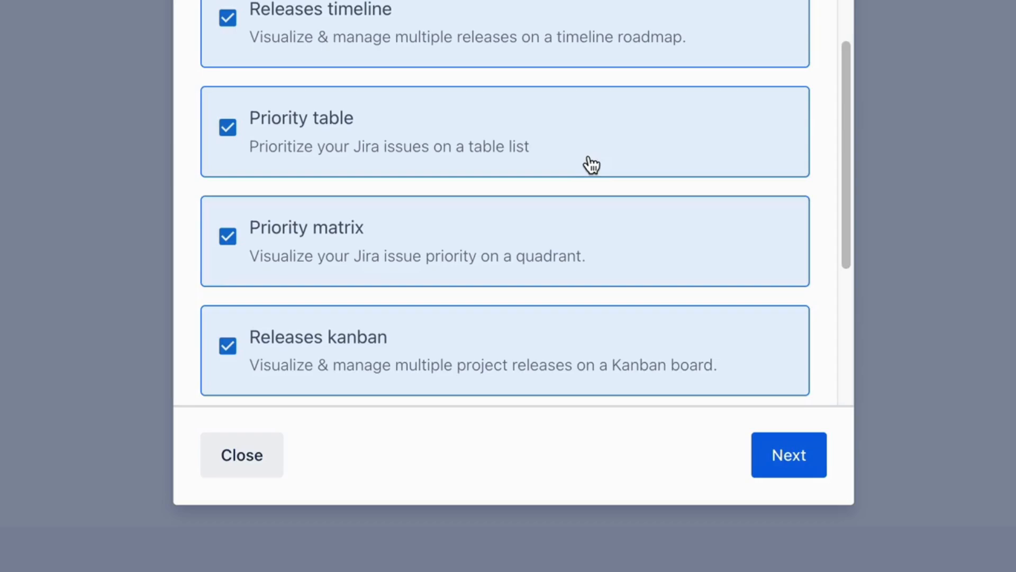
scroll(593, 167, down, 2)
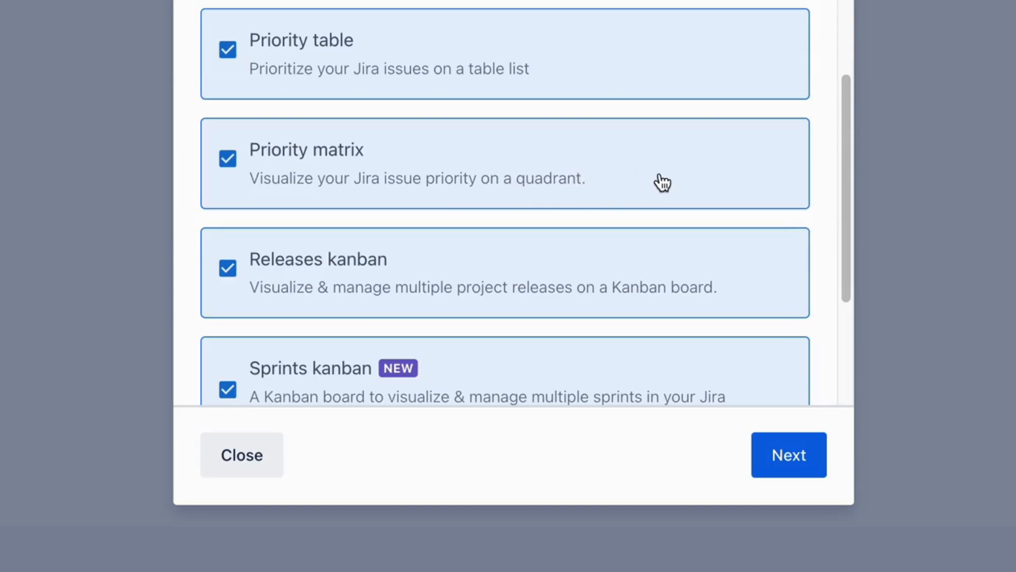
scroll(662, 182, down, 2)
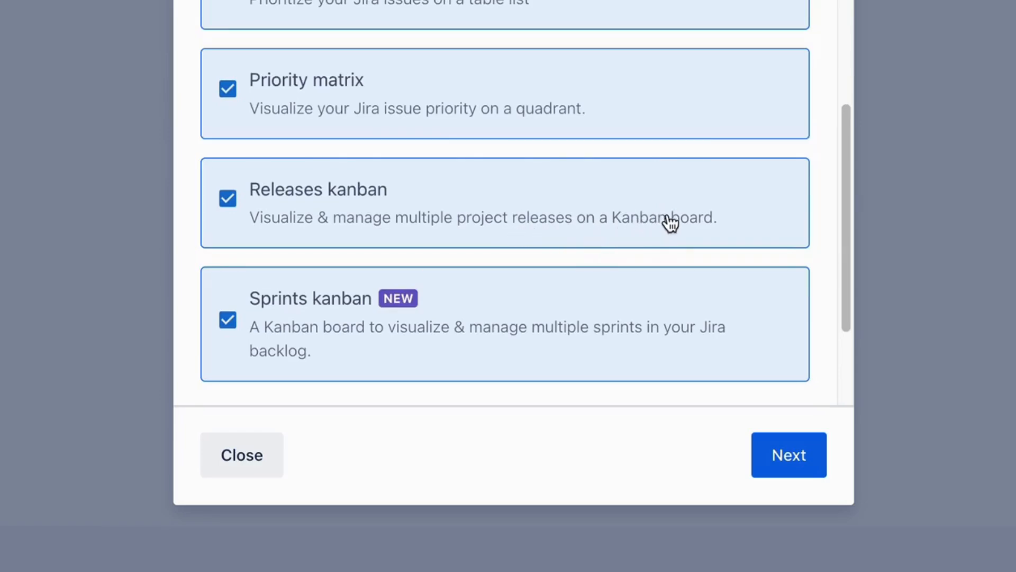
scroll(720, 229, down, 3)
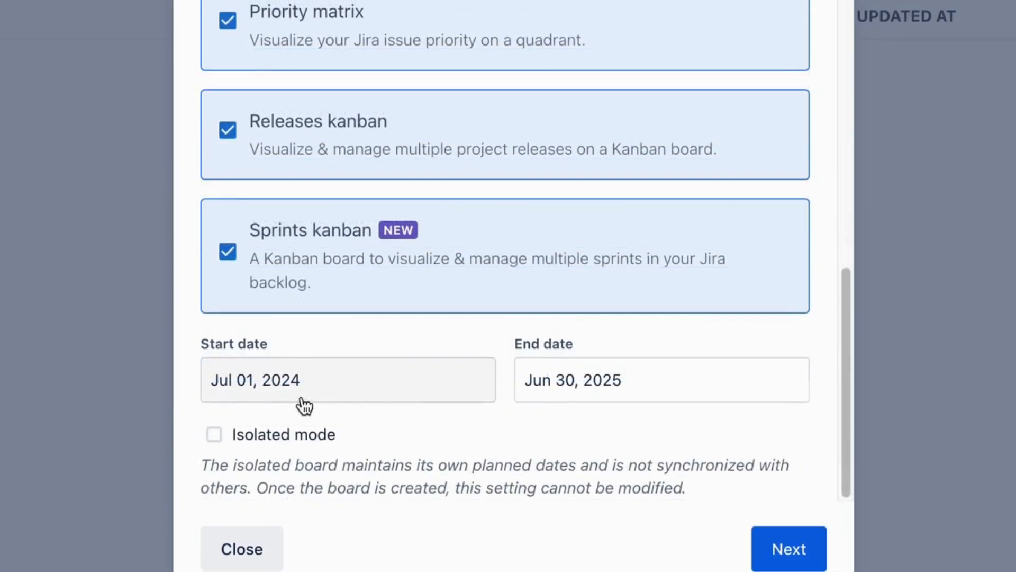
Keep the board's dates at Jul 01, 2024 to Jun 30, 2025, enable isolated mode, and continue to the permission settings.
click(314, 401)
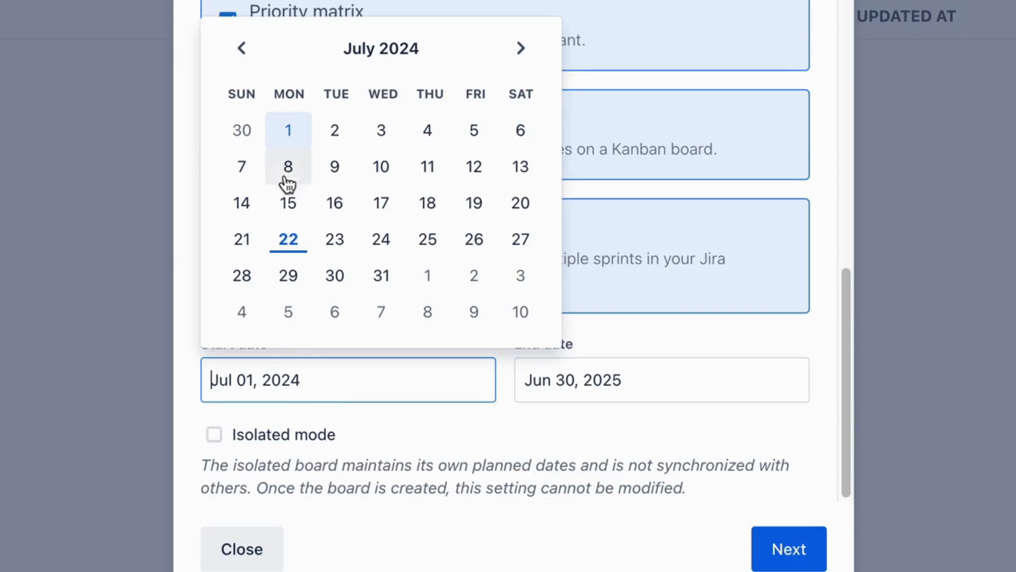
click(641, 394)
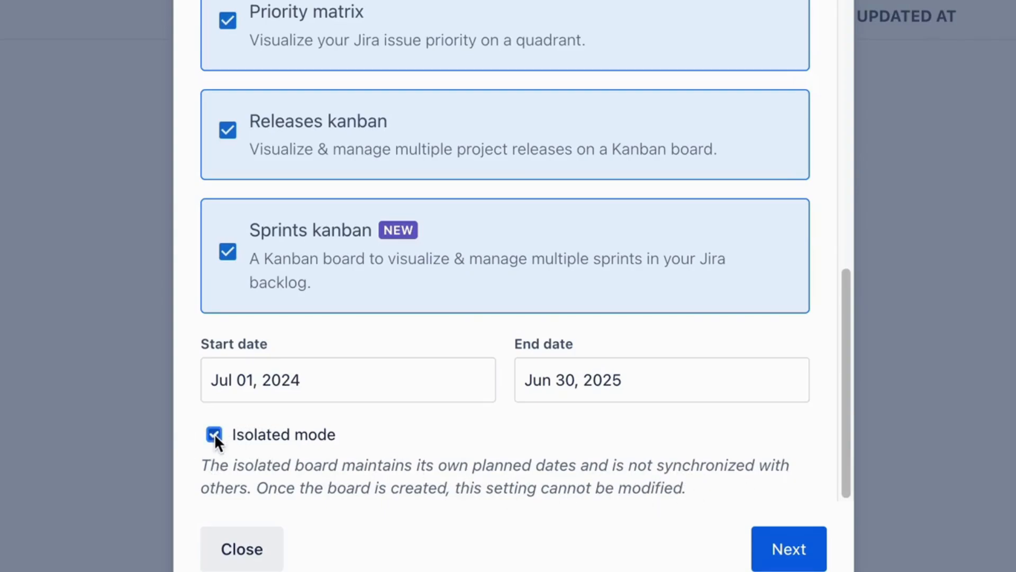
click(778, 551)
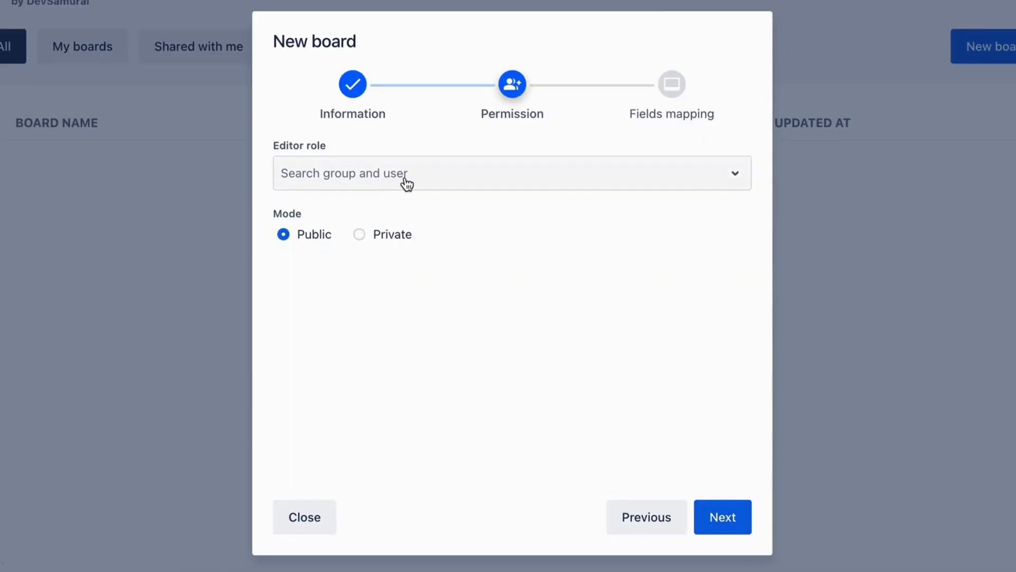
Look at the private mode option, keep the board in Public mode, and continue to the fields mapping.
click(360, 233)
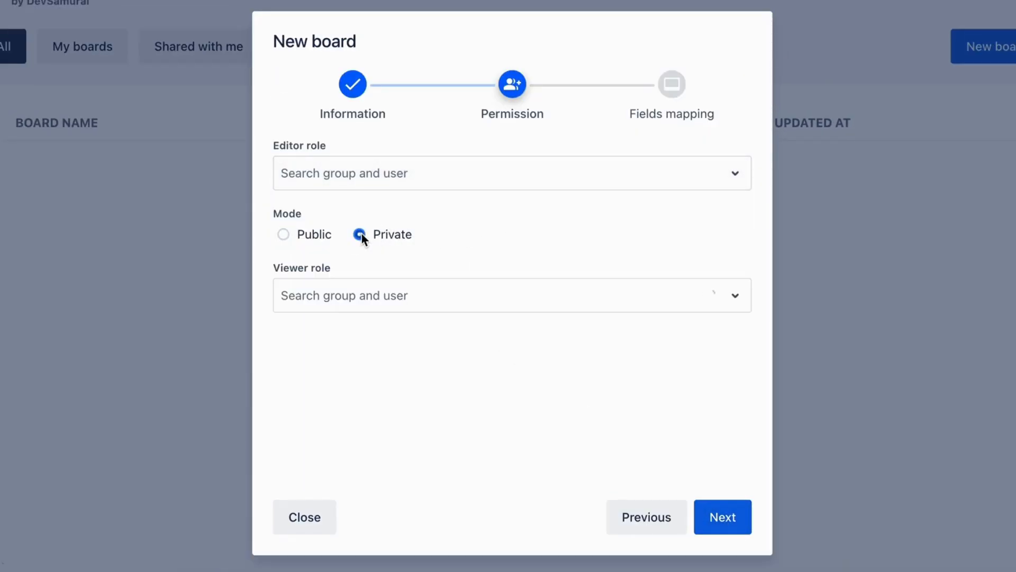
click(282, 234)
click(730, 509)
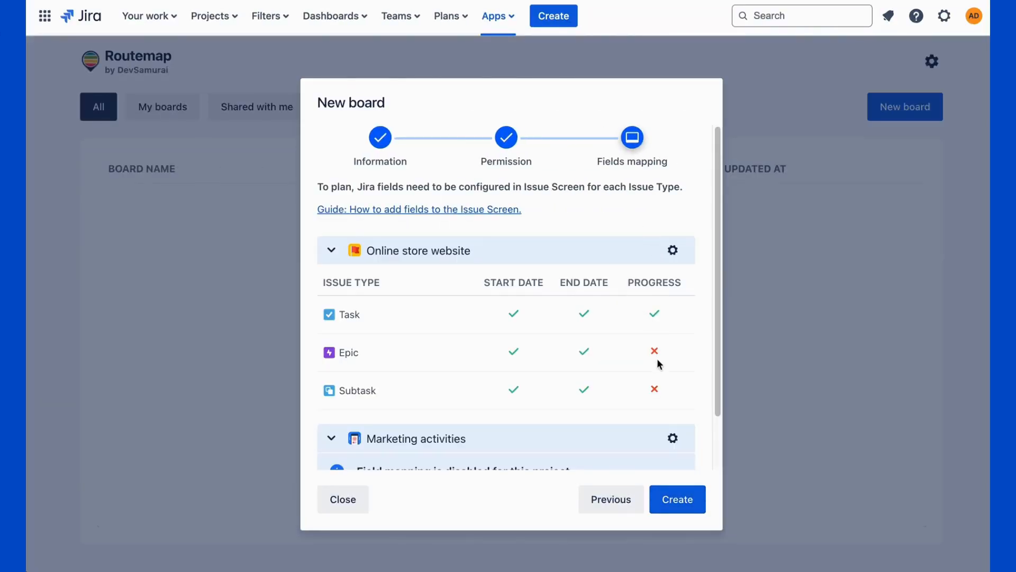
Review the fields mapping of both projects and create the board.
scroll(658, 359, down, 2)
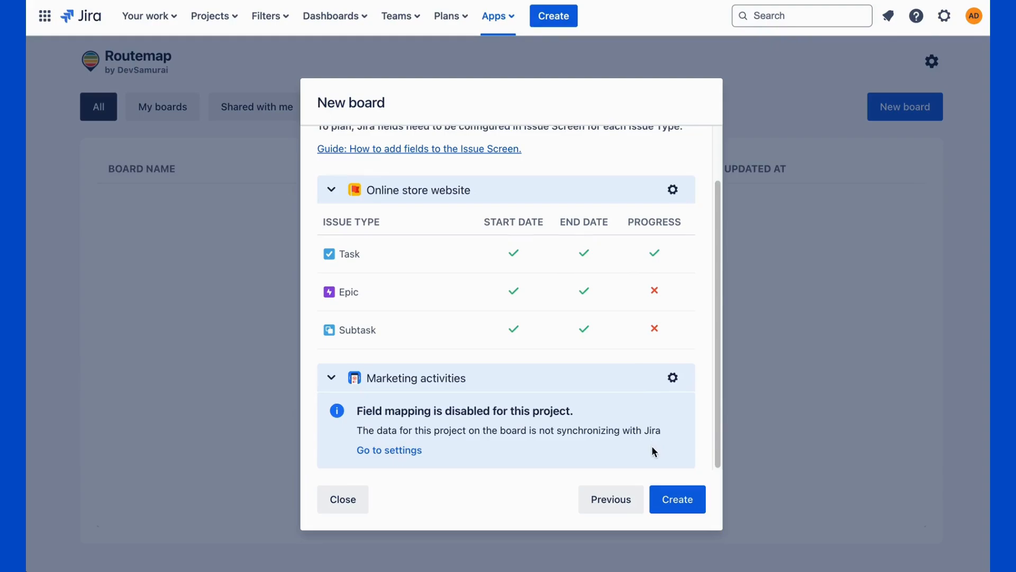
scroll(577, 435, up, 2)
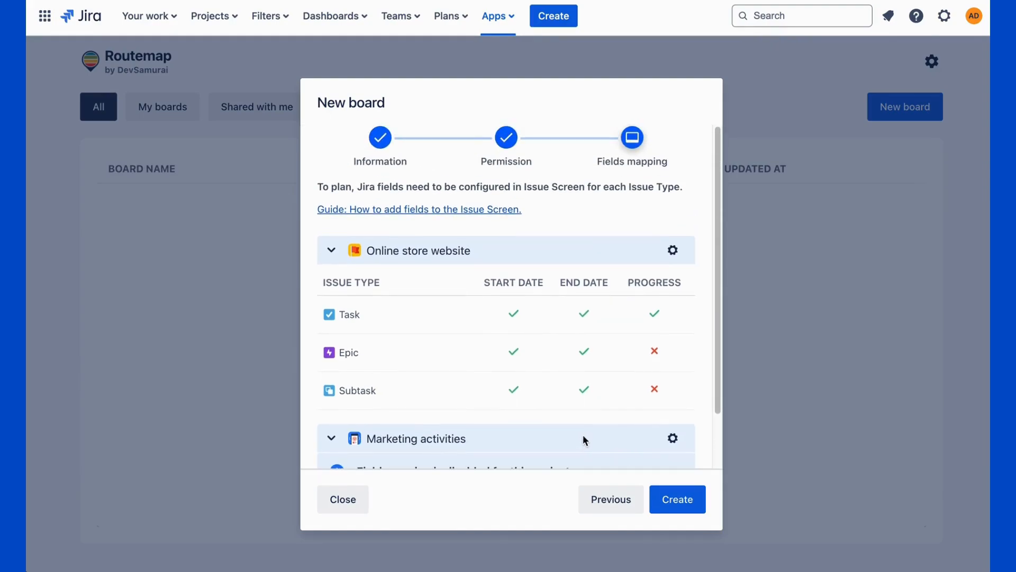
click(681, 500)
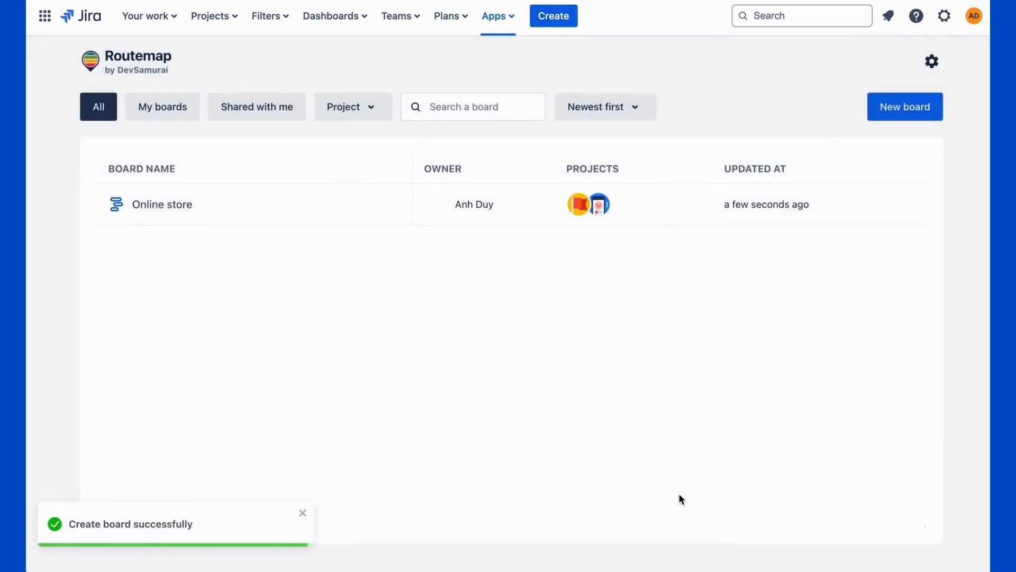
Open the Online store board and add a new lane to its issues timeline.
click(274, 211)
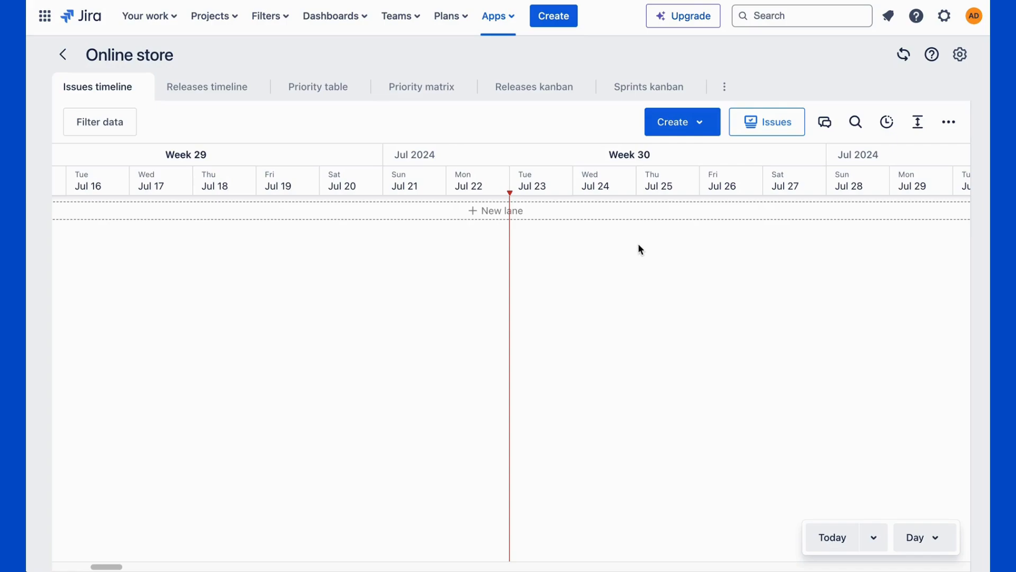
click(693, 126)
click(535, 229)
click(493, 214)
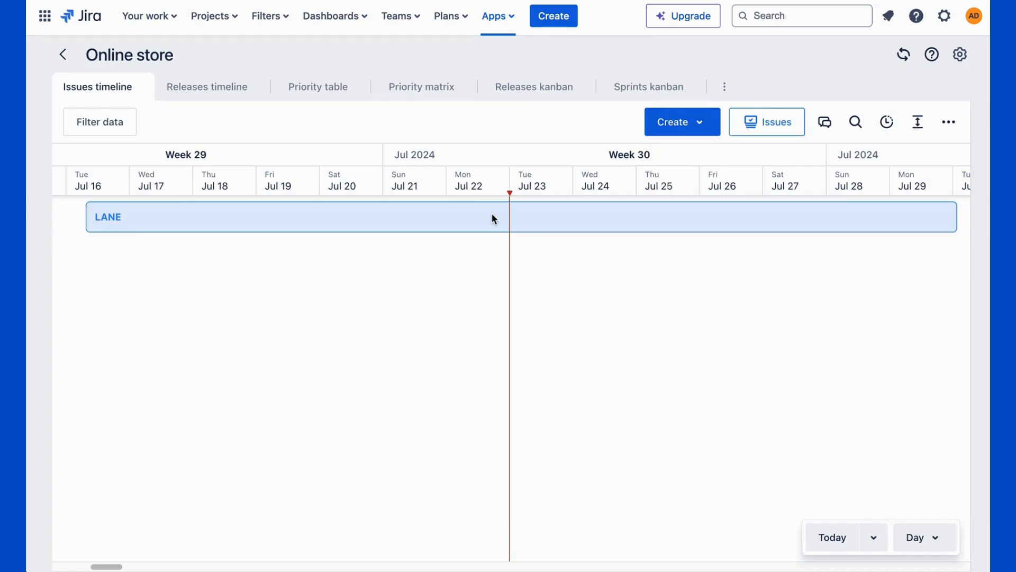
Rename the new lane "Marketing activities" and give it the green color.
click(937, 219)
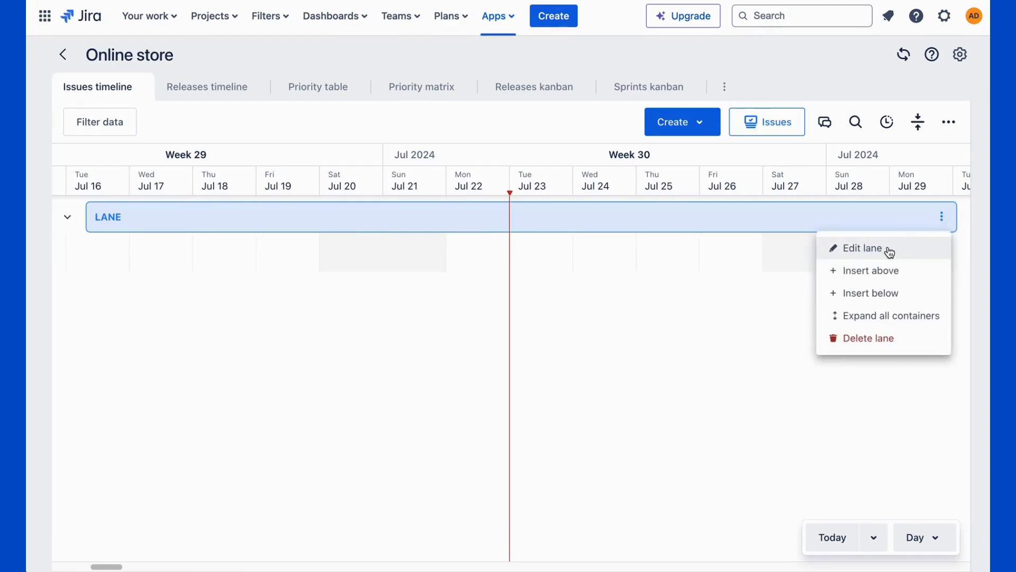
click(888, 247)
click(763, 174)
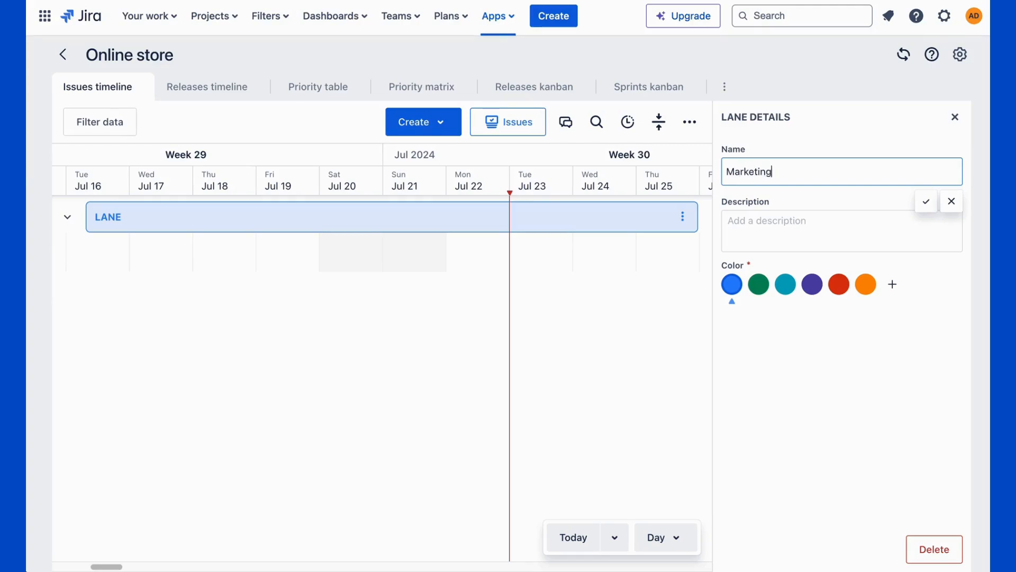
click(955, 117)
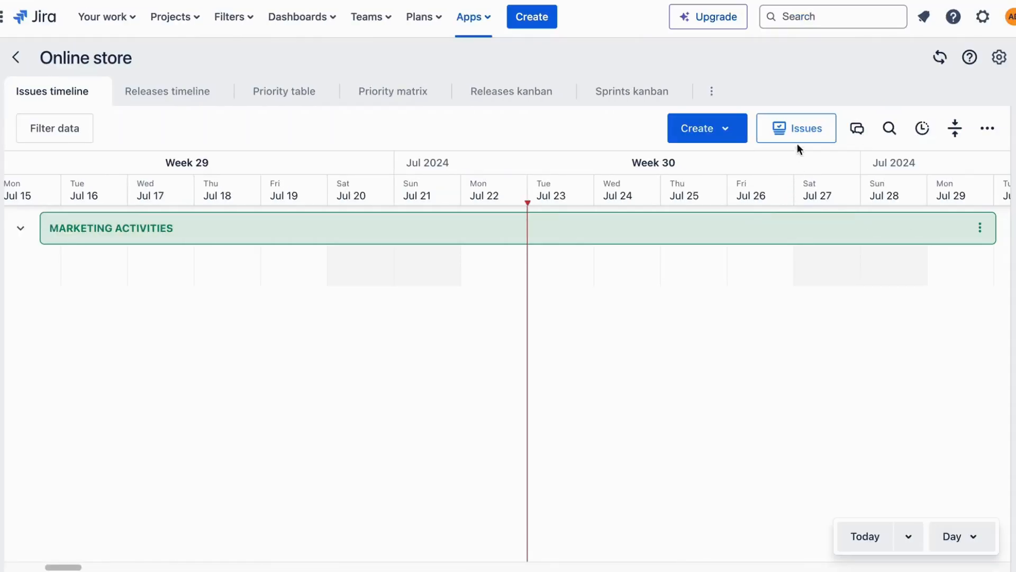
Show the list of existing Jira issues and filter it by the Marketing activities project.
click(799, 138)
scroll(859, 362, down, 2)
scroll(857, 360, down, 3)
scroll(858, 361, up, 5)
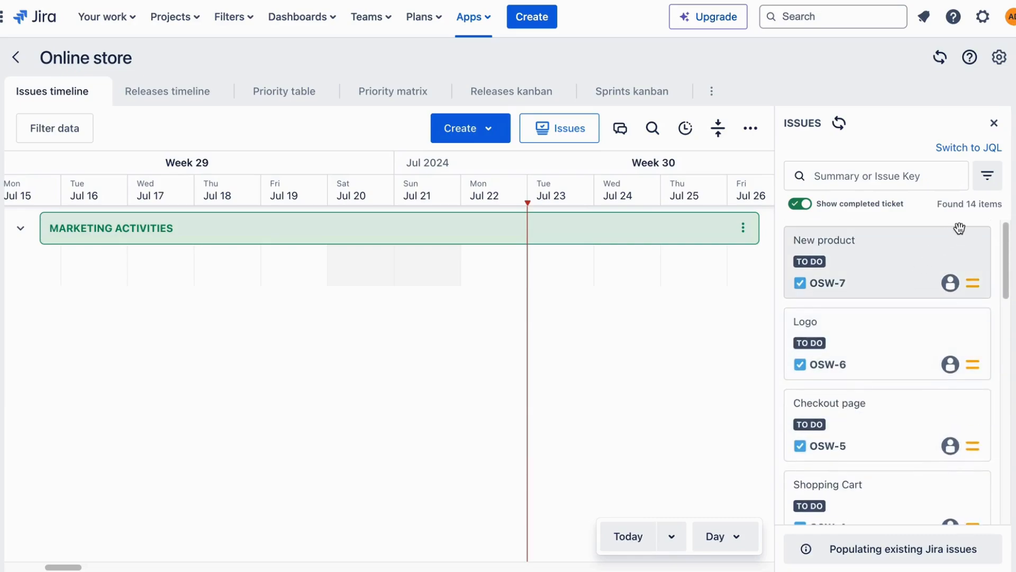
click(988, 177)
click(917, 216)
click(669, 267)
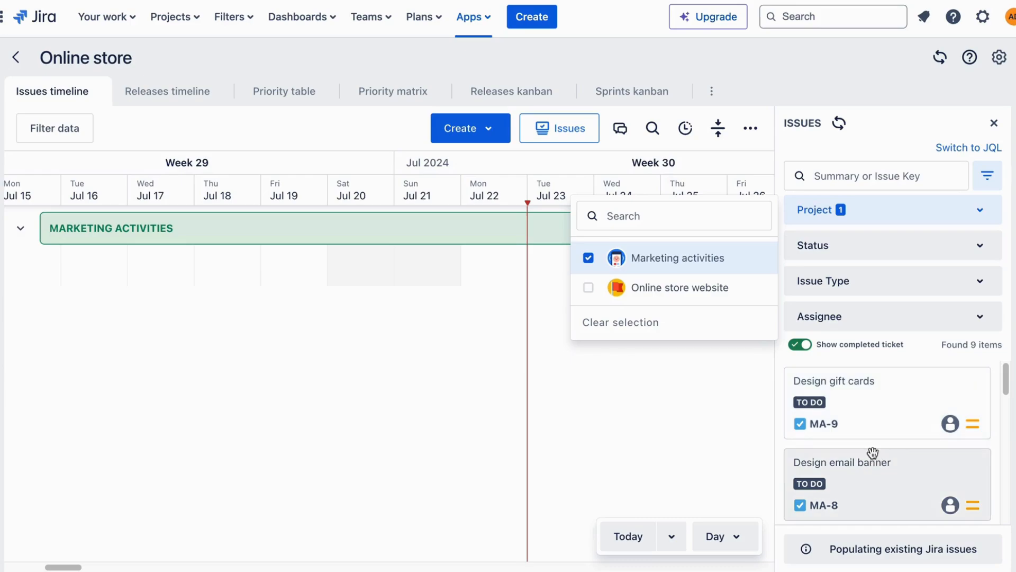
Schedule issue MA-7 Post on multimedia fb in the Marketing activities lane starting Jul 22, and close the issue list.
scroll(872, 453, down, 2)
drag(873, 457, 478, 261)
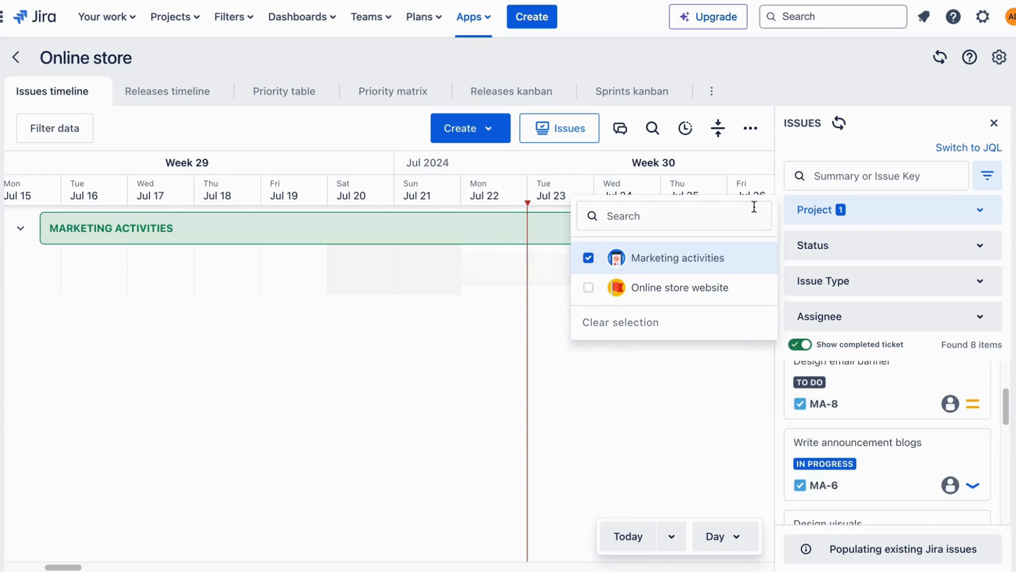
click(994, 123)
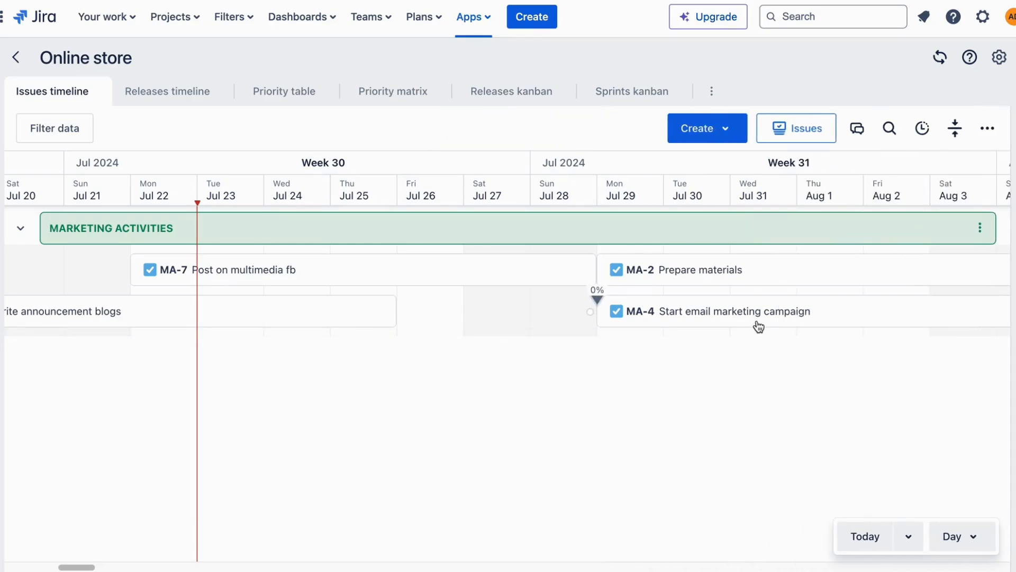
Shorten the MA-7 Post on multimedia fb bar to end on Jul 26.
scroll(759, 327, left, 2)
drag(667, 266, 531, 269)
Shorten the MA-2 Prepare materials bar to end on Jul 31, 2024 and open the issue's details.
scroll(795, 288, right, 4)
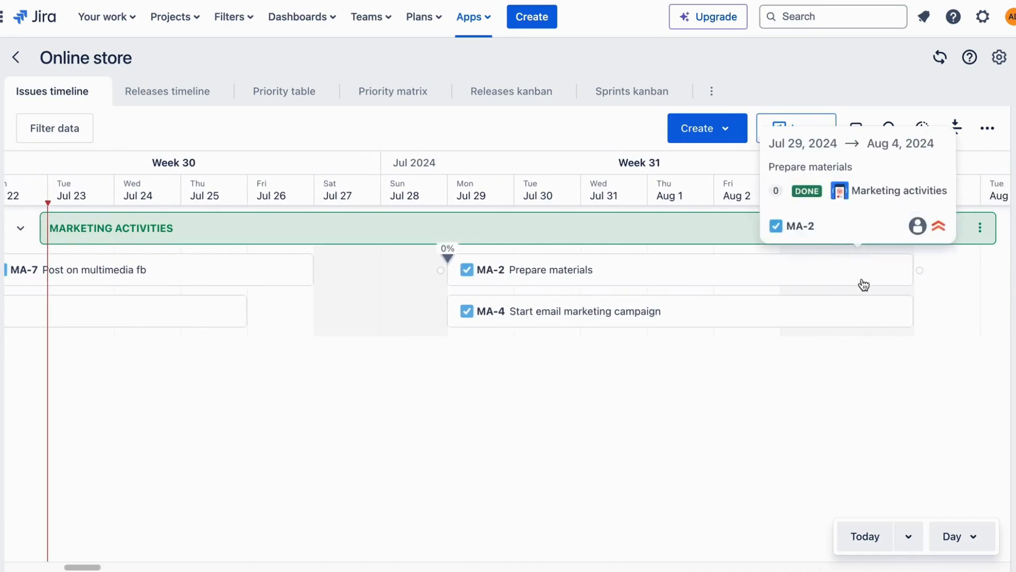
drag(914, 263, 648, 275)
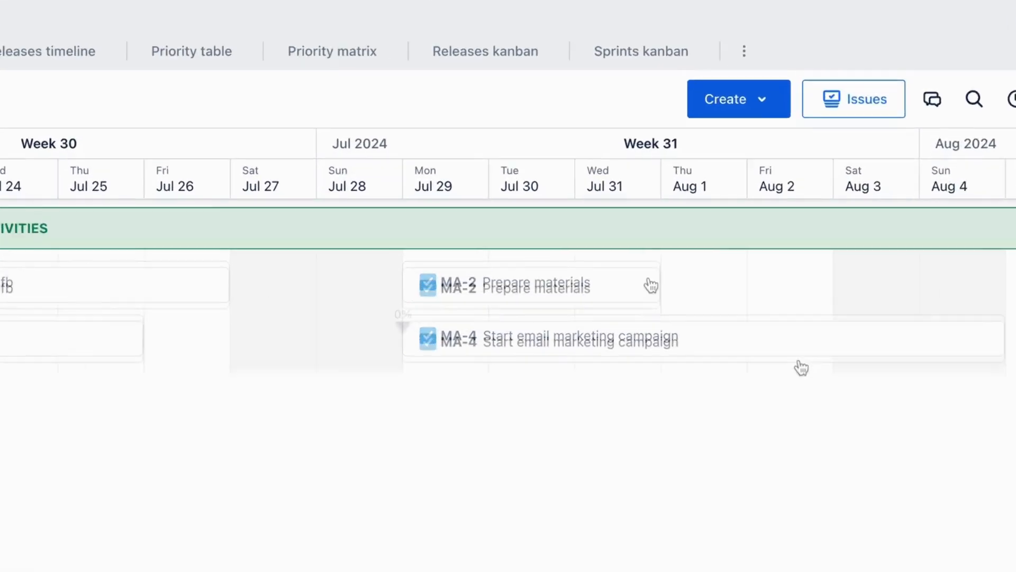
click(602, 282)
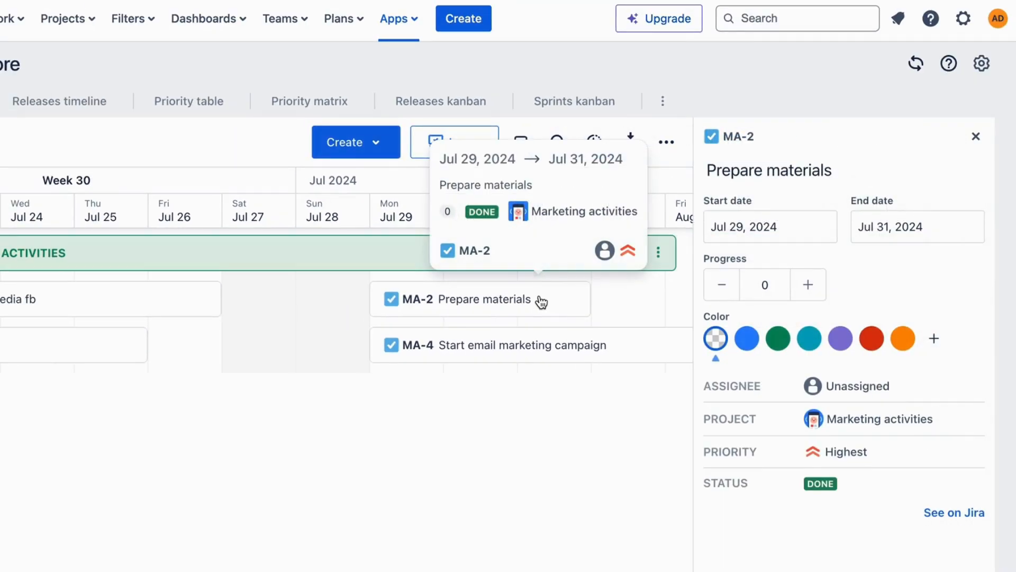
Color MA-4 Start email marketing campaign purple and set its end date to Aug 02, 2024.
click(618, 349)
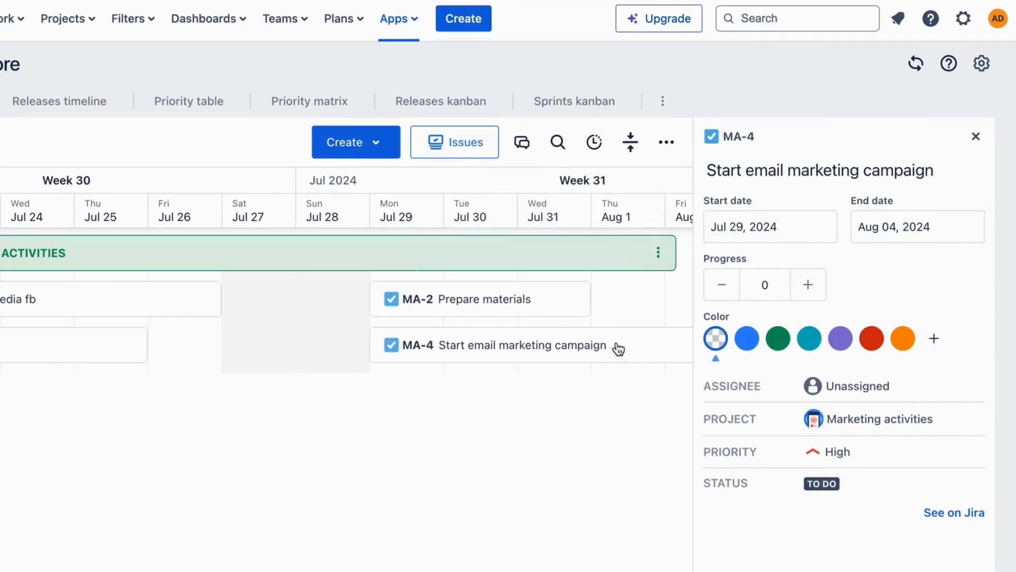
click(840, 338)
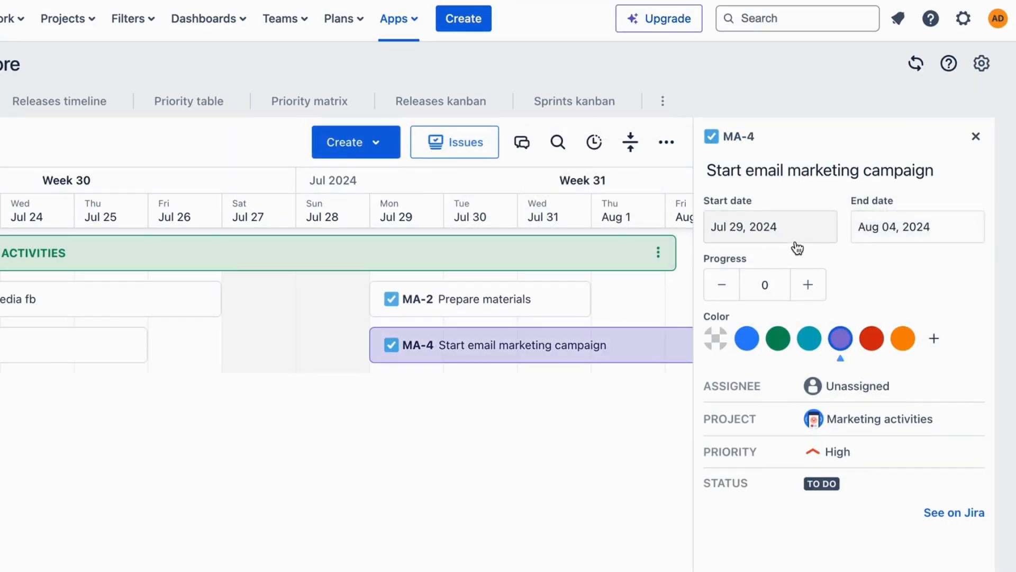
click(904, 236)
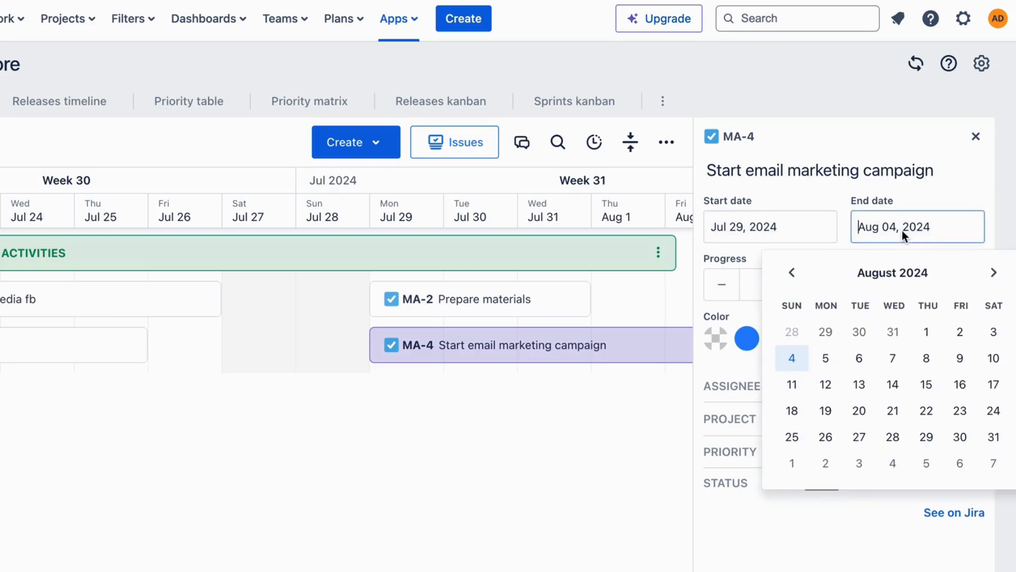
click(959, 333)
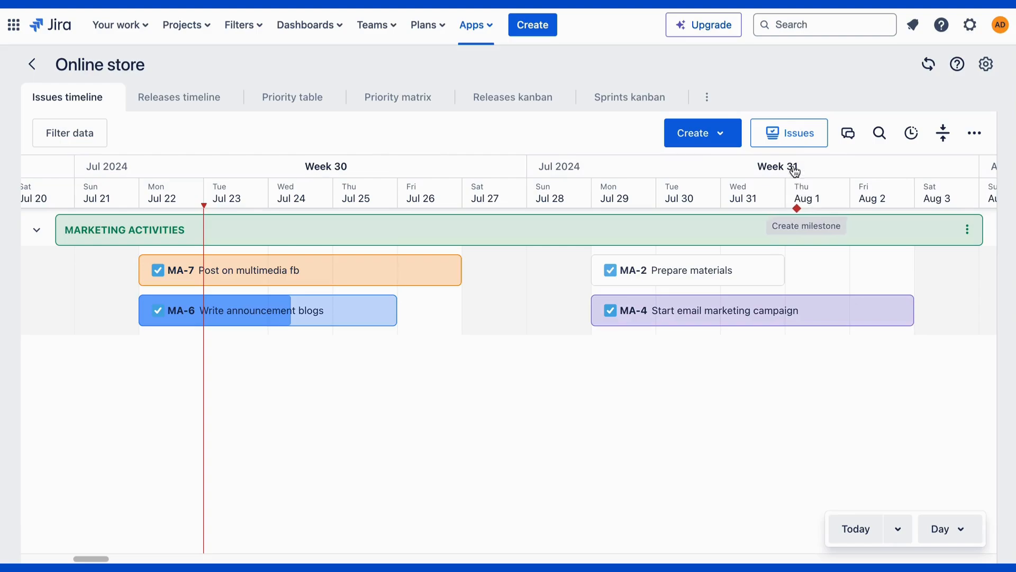
Show the list of existing Jira issues and populate the timeline with bars from Jira's start and end dates.
click(794, 140)
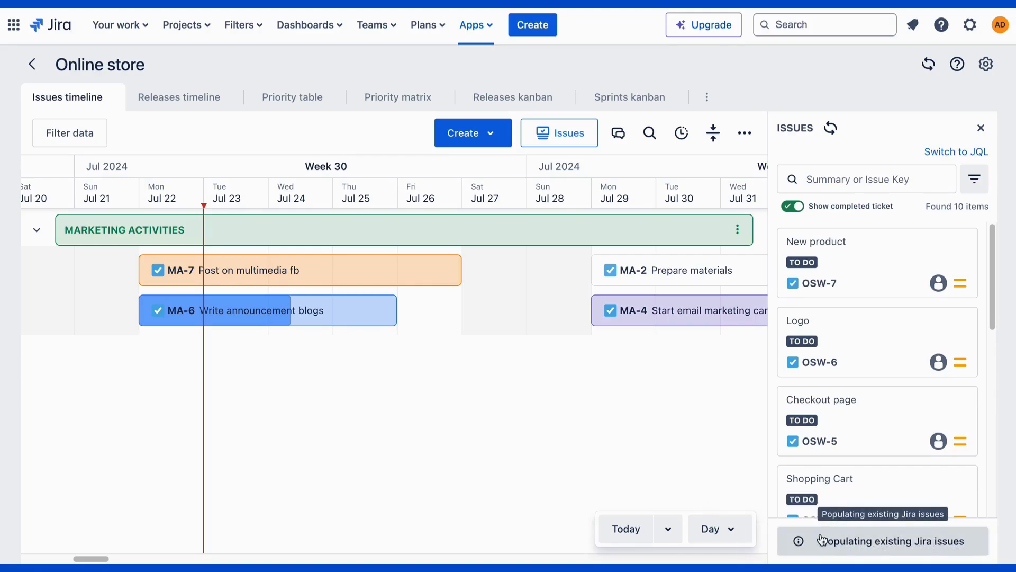
mouse_move(770, 551)
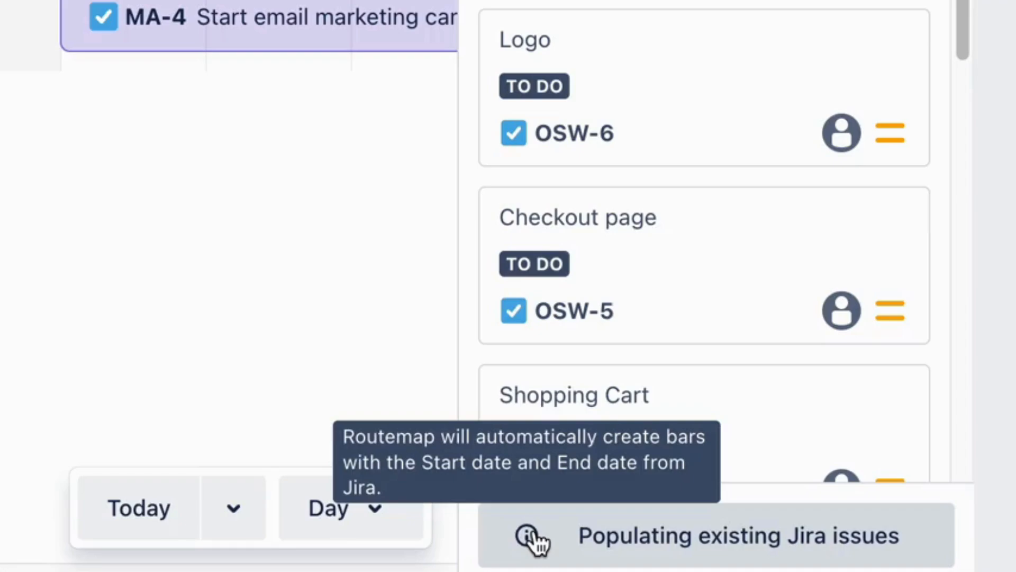
click(661, 540)
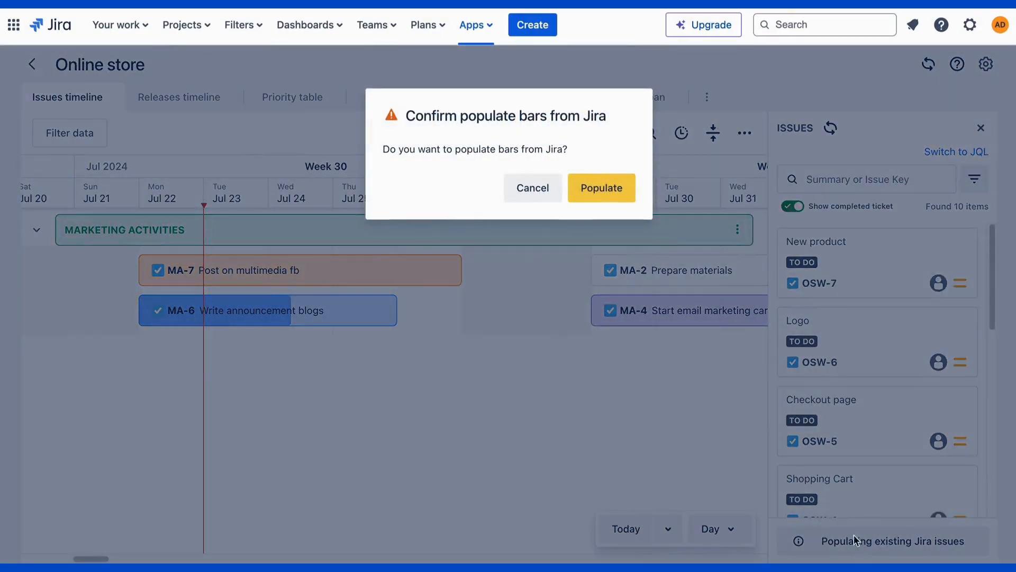
click(593, 195)
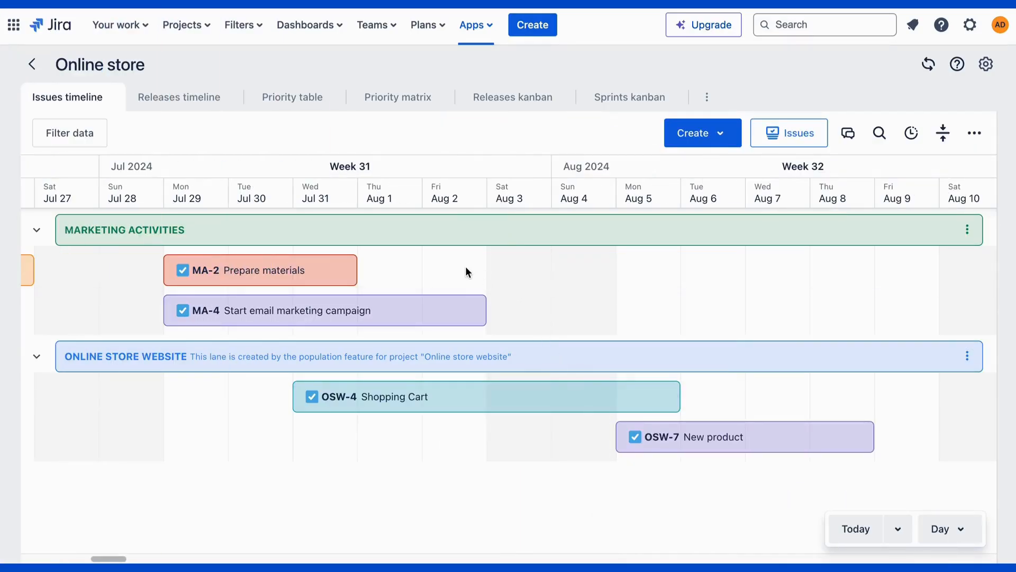
Create the Task Research market of the Online store website project in the Marketing activities lane, scheduled Jul 25 to Jul 26.
click(464, 269)
click(656, 175)
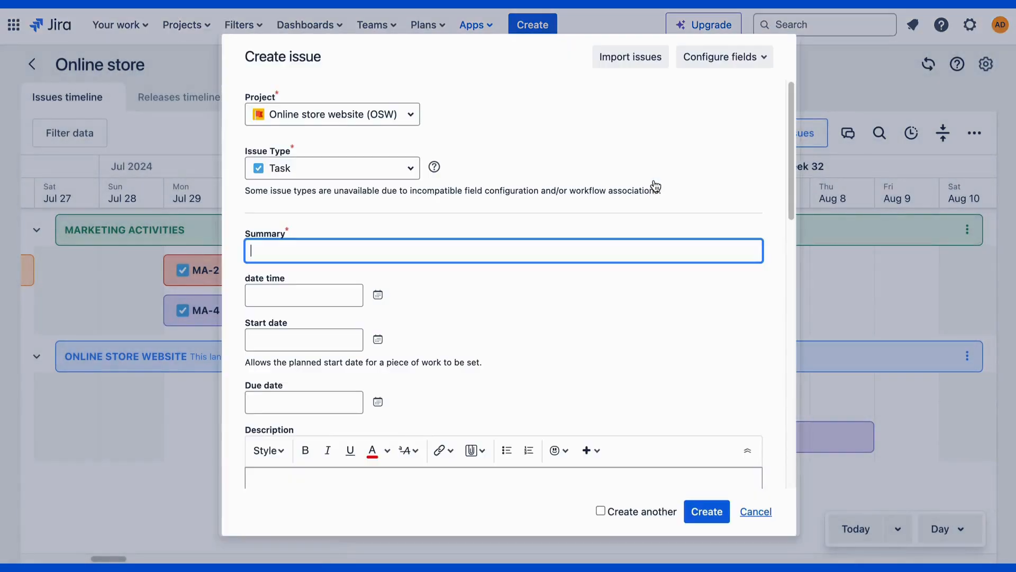
text(Research ma)
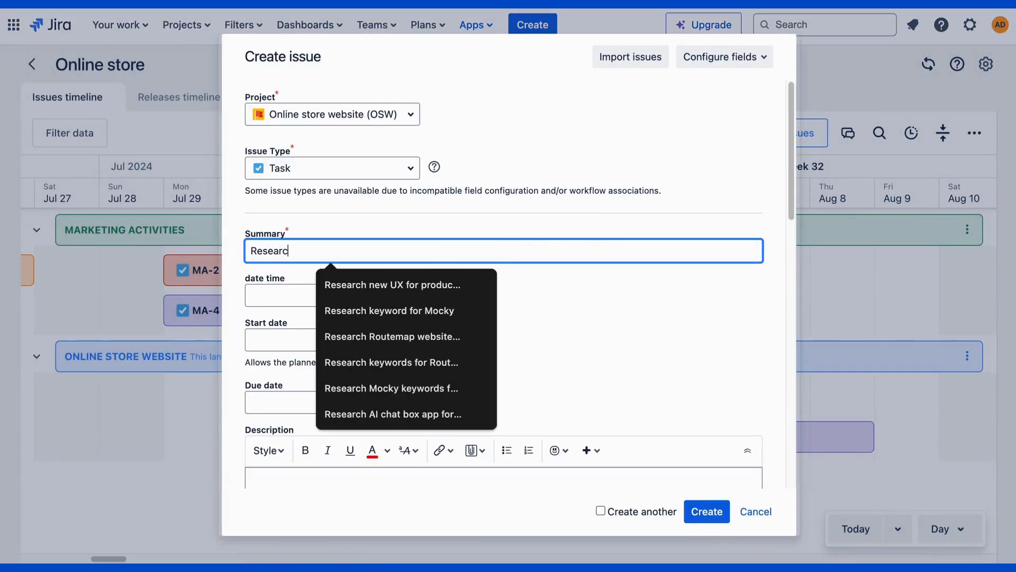
click(349, 331)
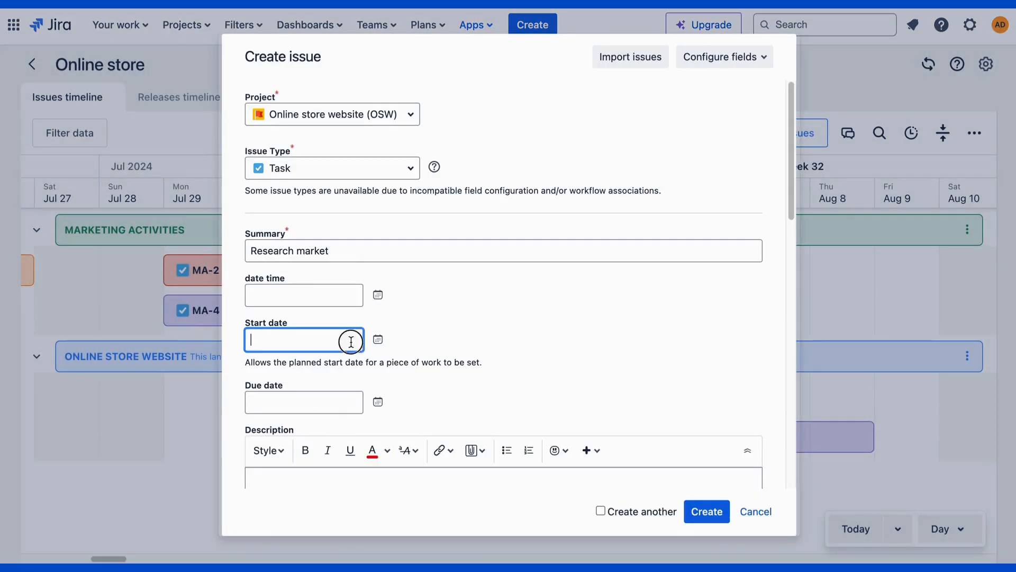
click(377, 338)
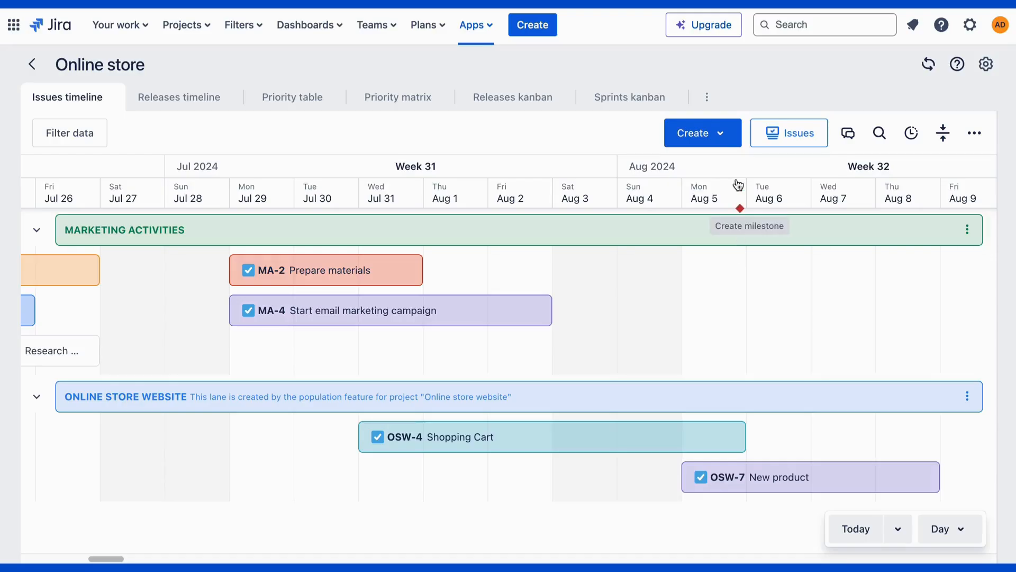
Create a yellow container titled Email campaign in the Marketing activities lane, running from Jul 27 to Aug 01, 2024.
click(672, 27)
click(707, 218)
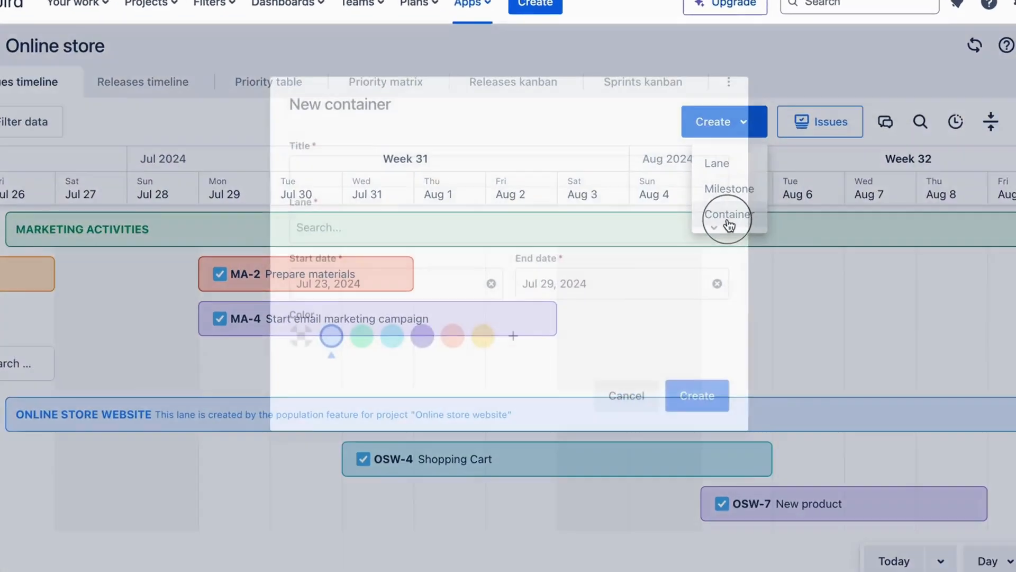
click(551, 171)
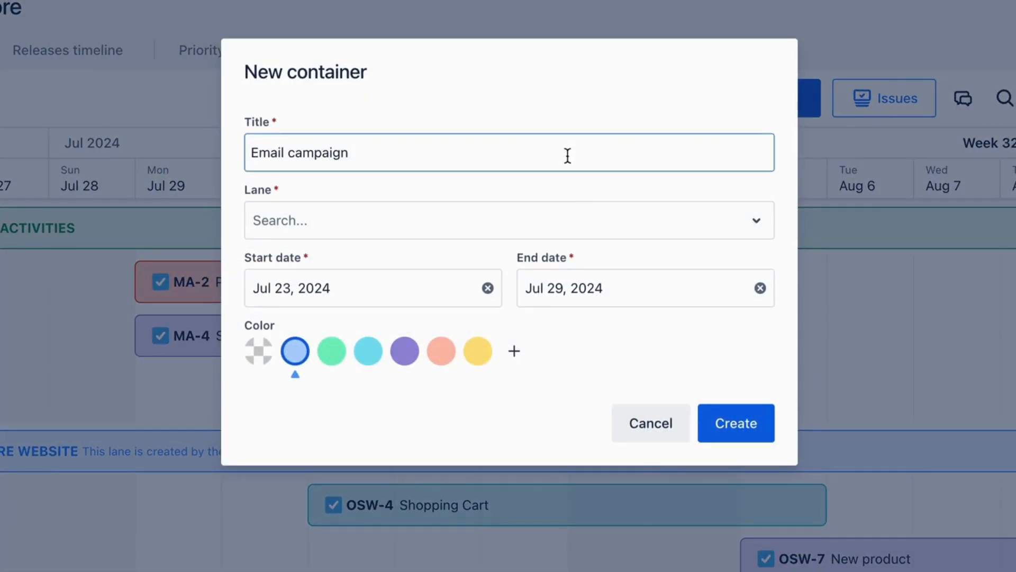
click(487, 219)
click(350, 273)
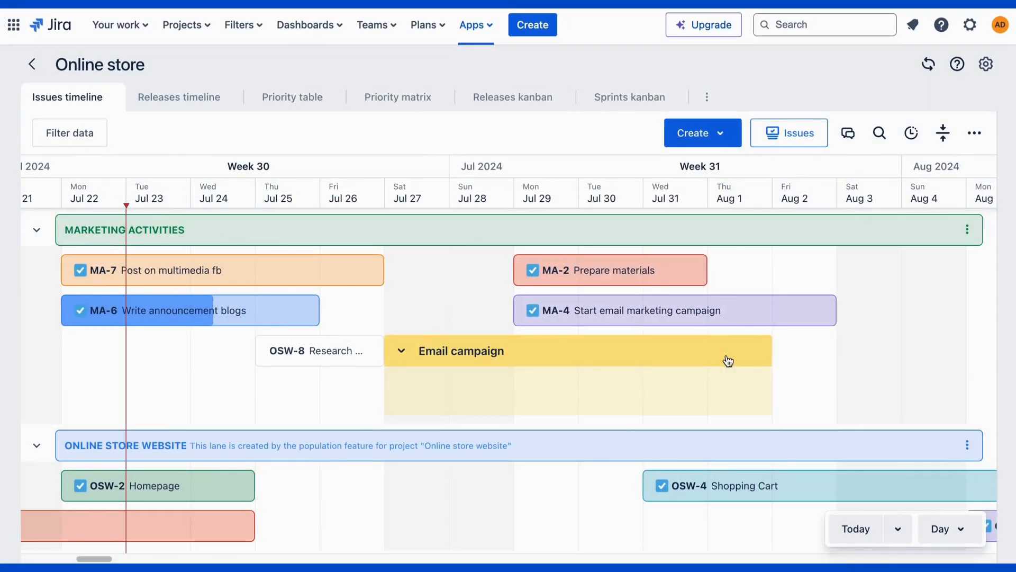
Set the Email campaign container's start date to Jul 29, 2024 and end date to Aug 07, 2024, and close its details.
click(725, 358)
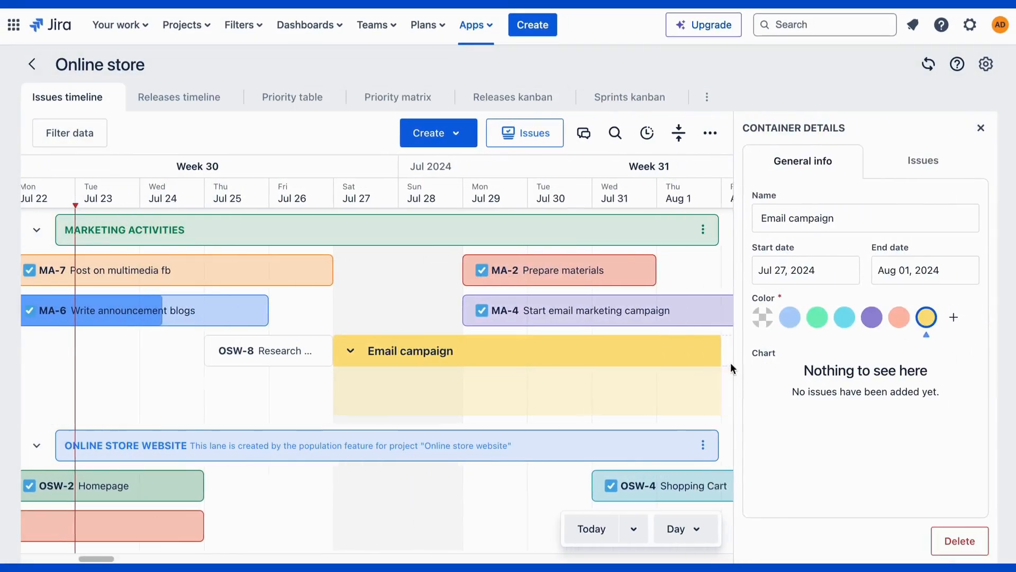
click(782, 278)
click(808, 453)
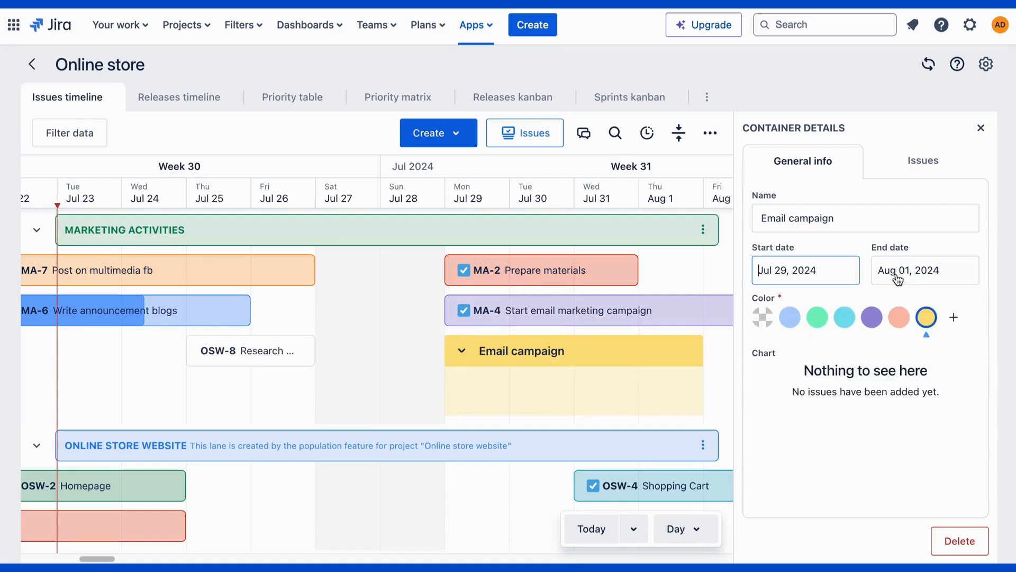
click(894, 277)
click(900, 390)
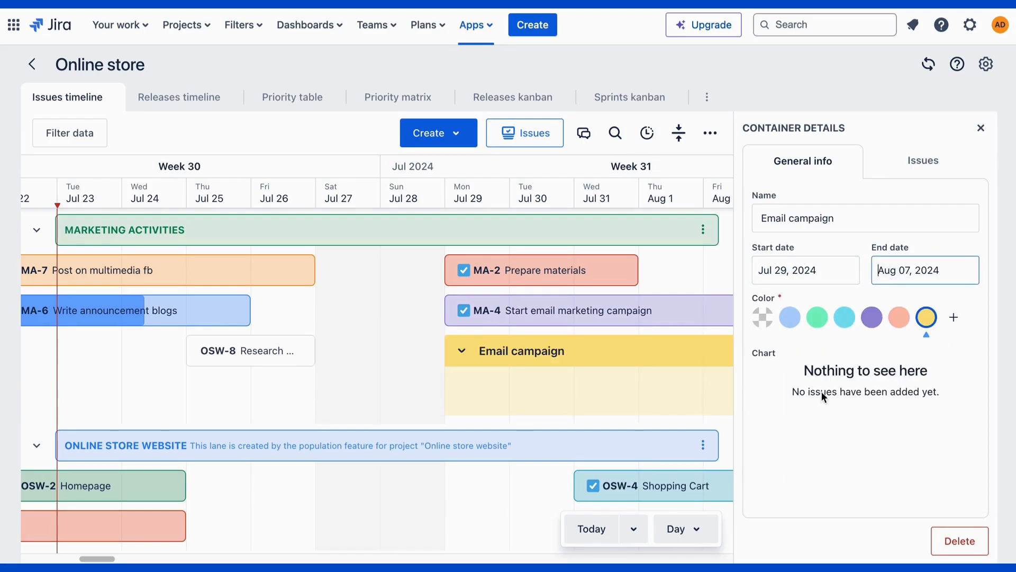
click(981, 127)
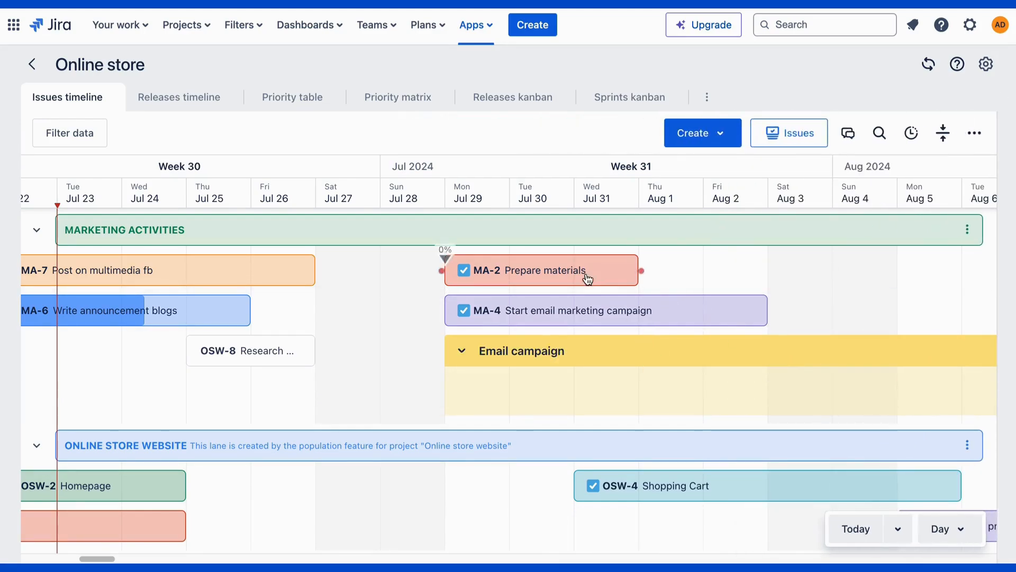
Move MA-4 and MA-2 into the Email campaign container and raise the container to the first row of the Marketing activities lane.
drag(591, 312, 596, 384)
drag(574, 274, 580, 374)
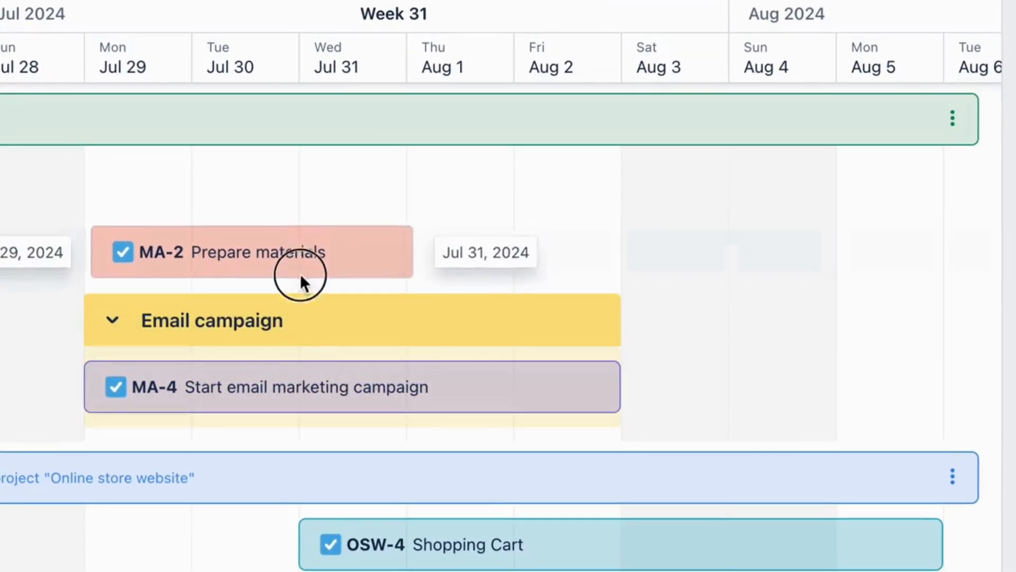
drag(308, 361, 309, 366)
drag(381, 306, 388, 235)
drag(389, 235, 388, 173)
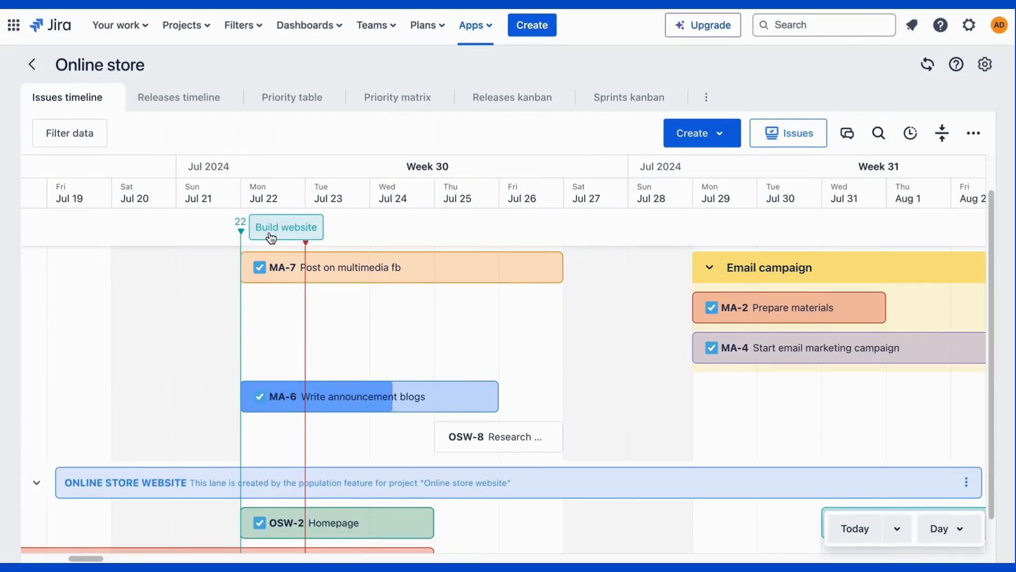
Review the settings of the Build website milestone and save it as is.
click(270, 234)
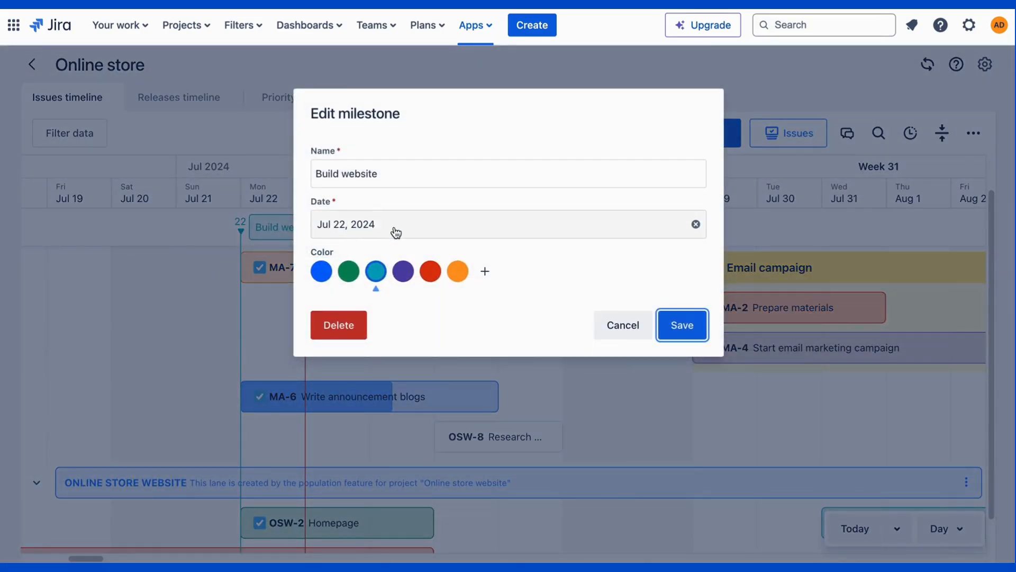
click(696, 326)
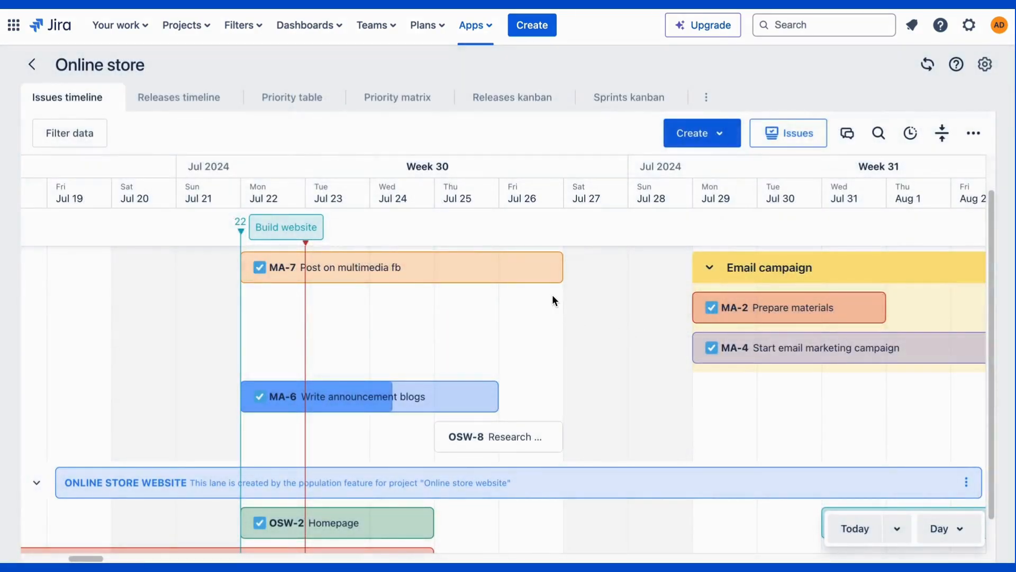
Create a red milestone named Publish blog dated Jul 26, 2024.
click(715, 137)
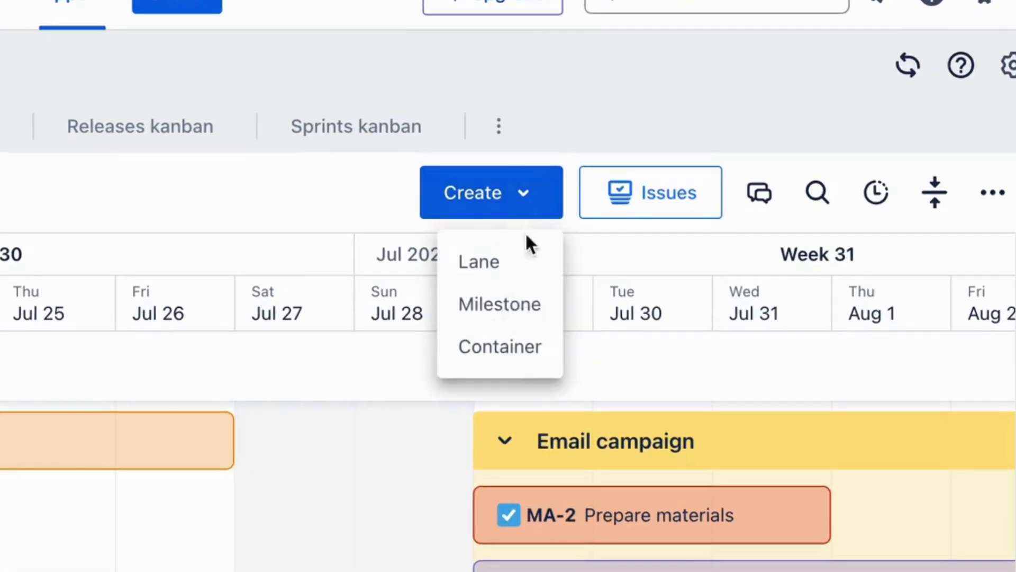
click(505, 319)
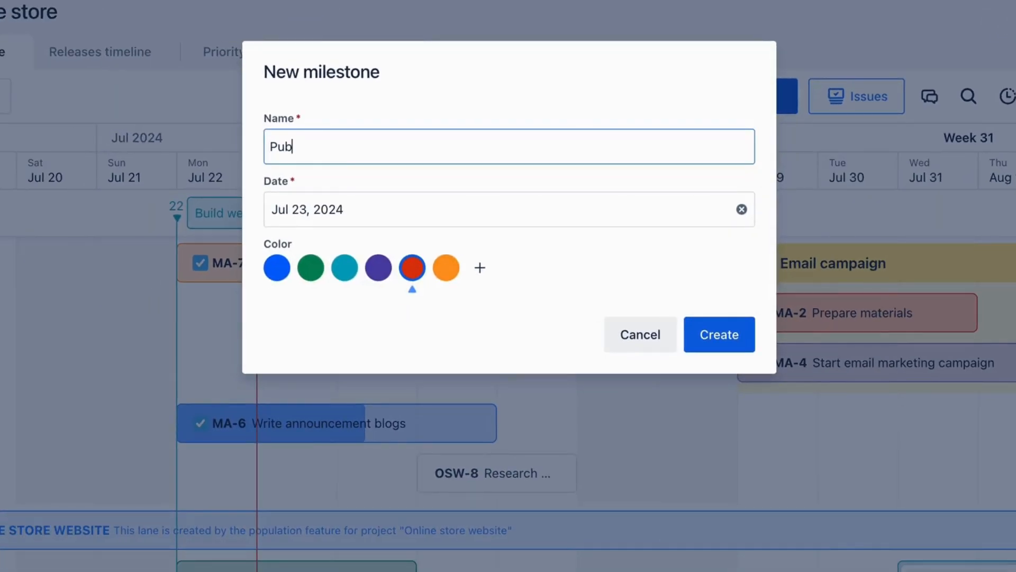
click(337, 208)
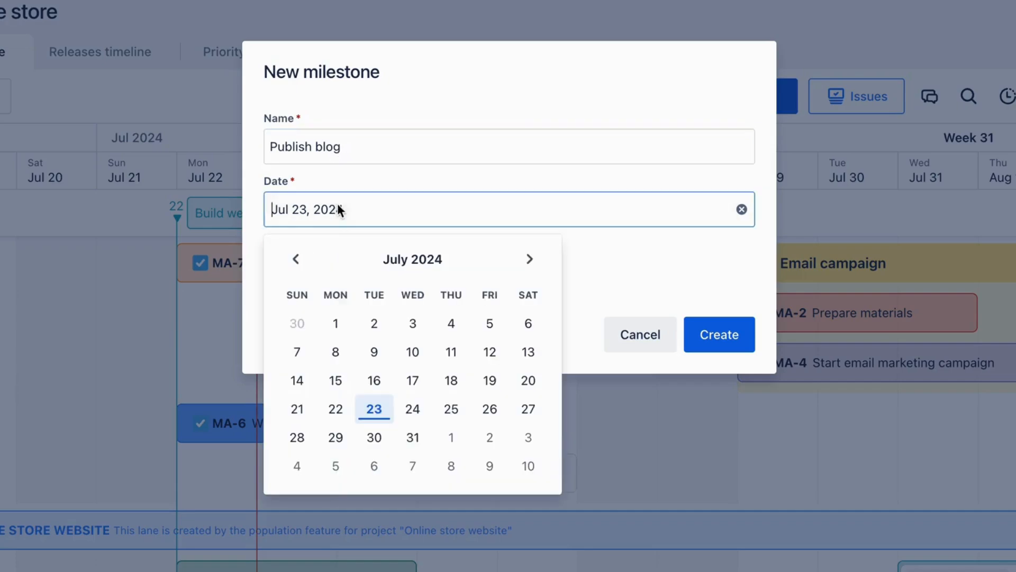
click(484, 411)
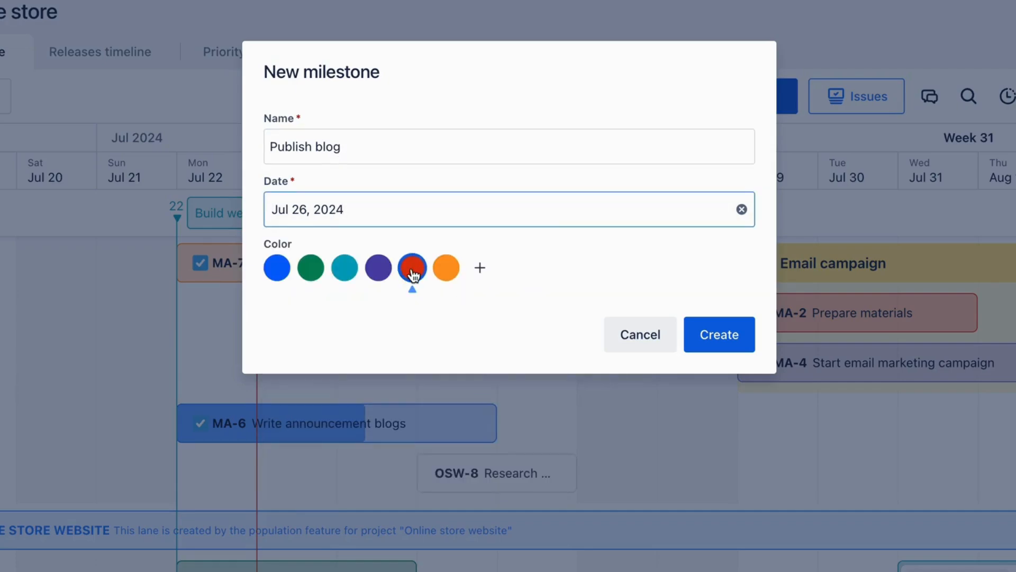
click(720, 334)
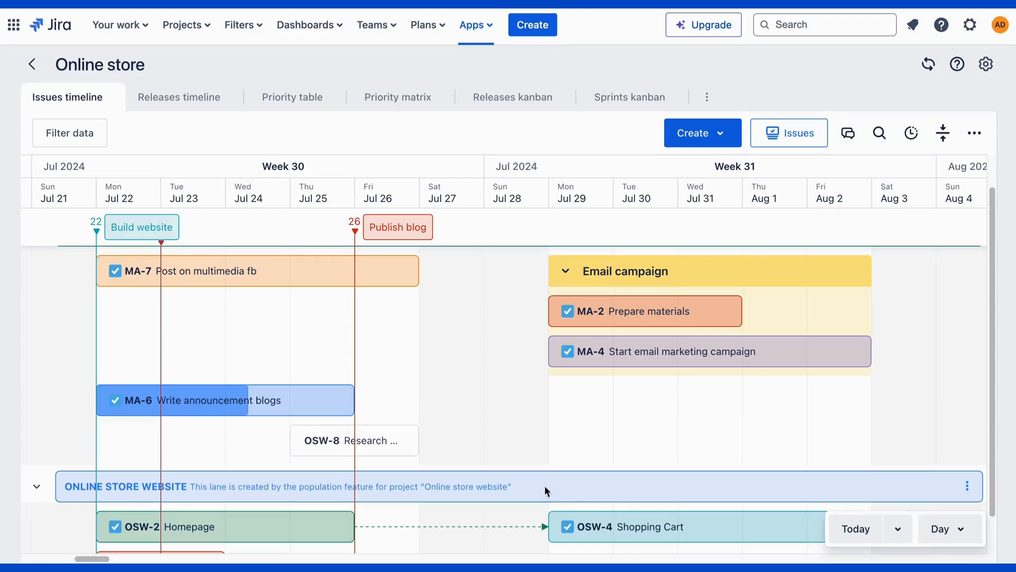
Inspect the dependency between OSW-2 Homepage and OSW-4 Shopping Cart, including the linked issues in OSW-2's details.
mouse_move(411, 528)
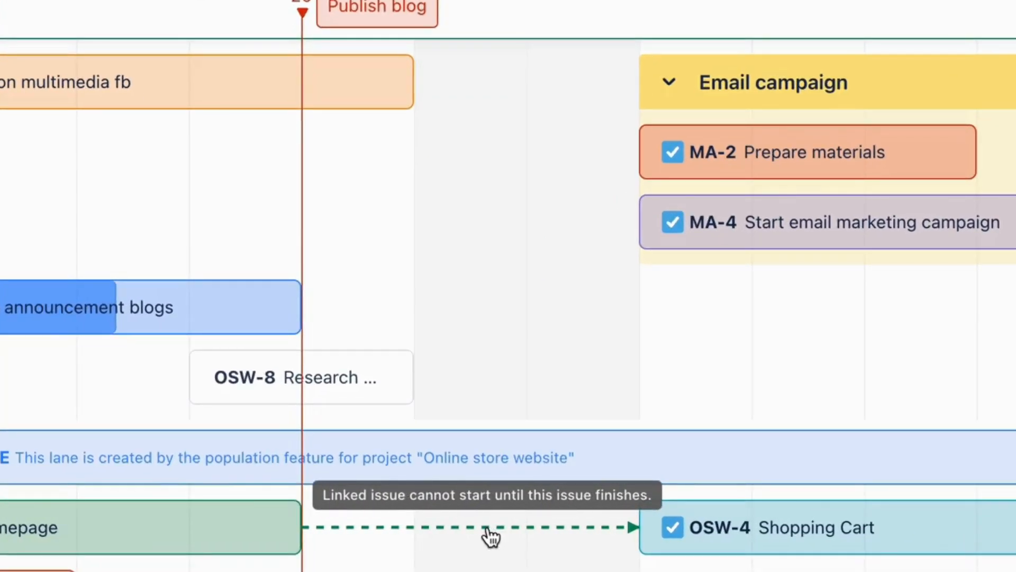
click(487, 527)
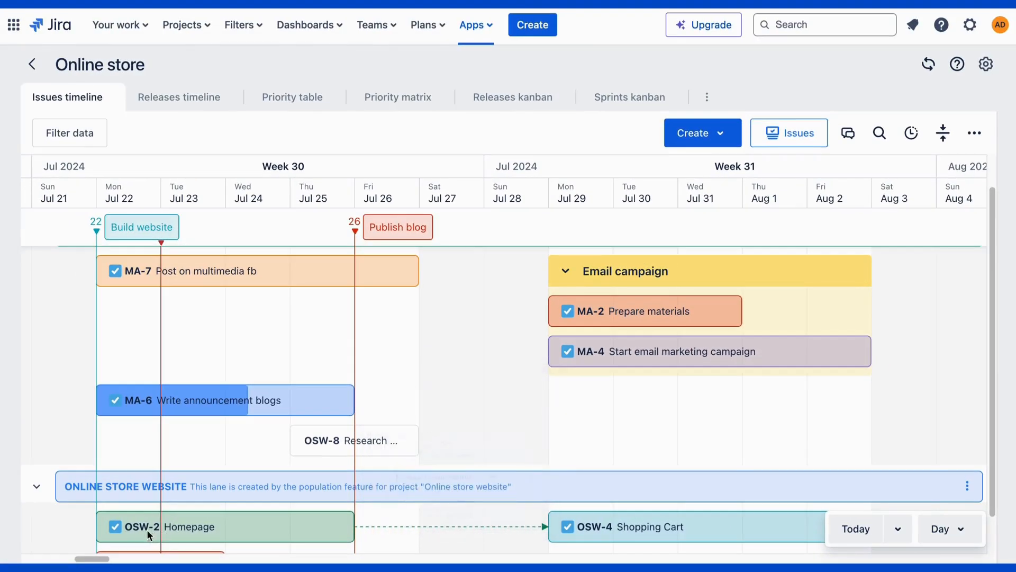
click(140, 529)
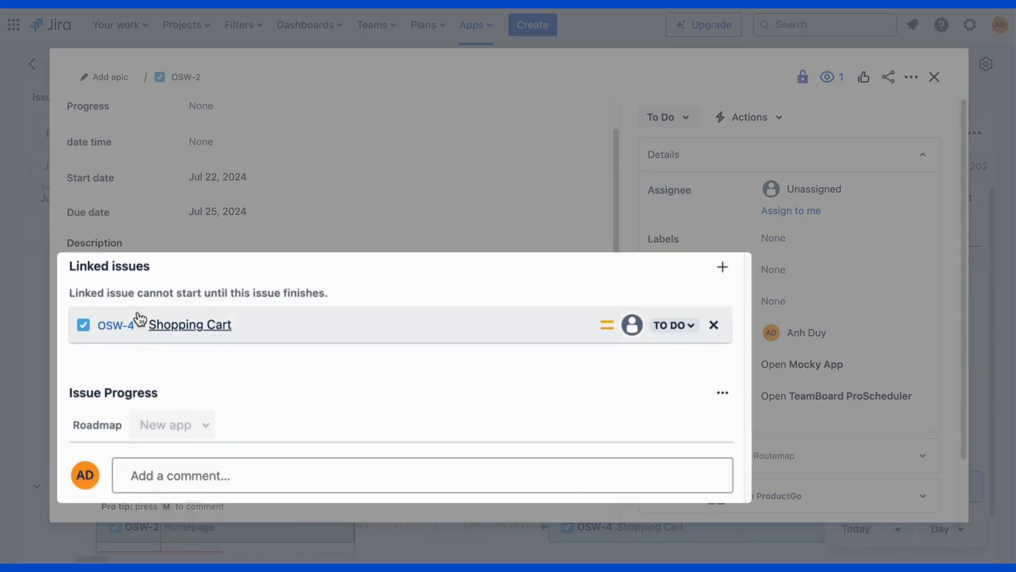
mouse_move(249, 333)
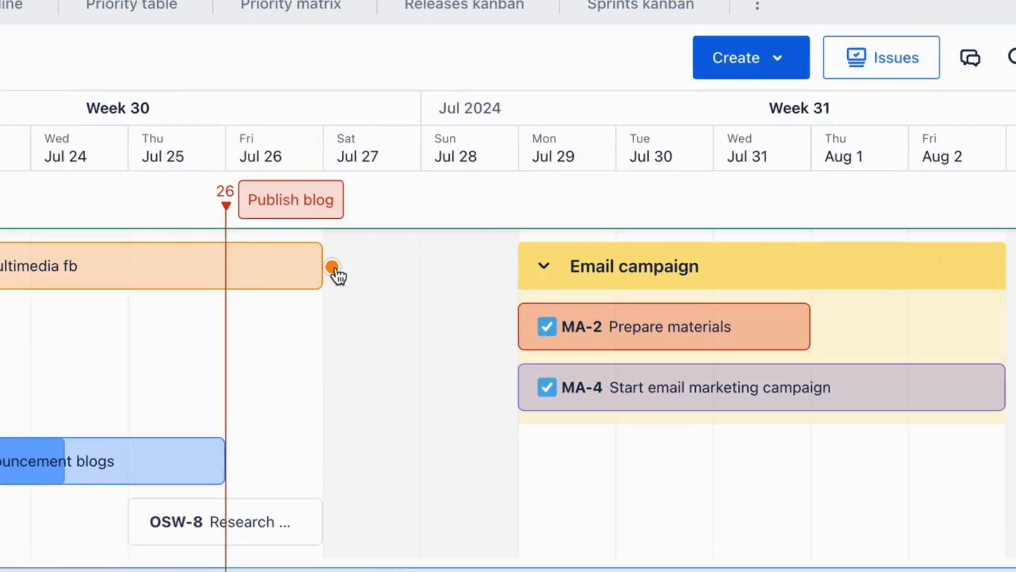
Link MA-7 Post on multimedia fb to MA-4 Start email marketing campaign with the relates to link type.
drag(333, 267, 544, 388)
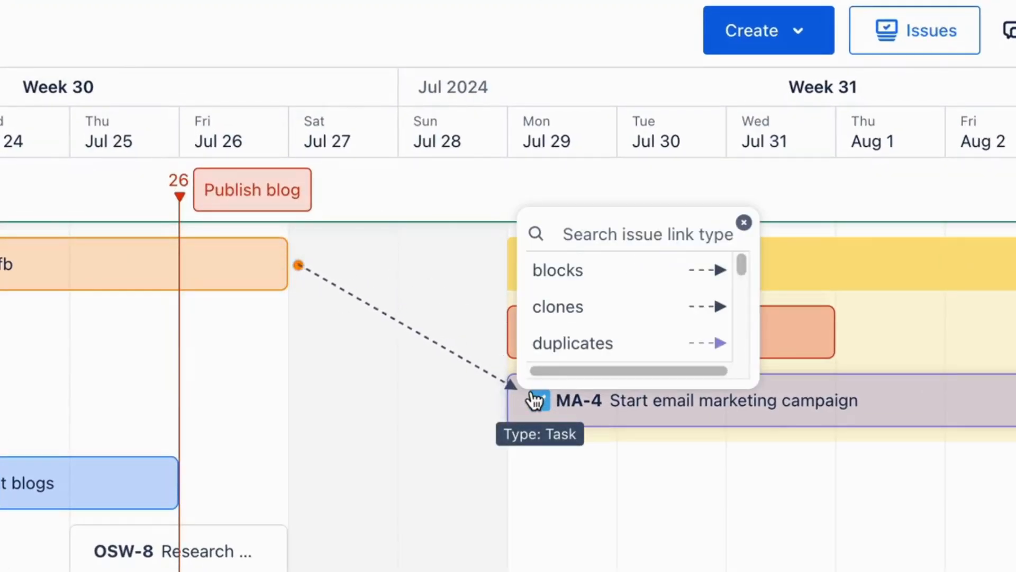
scroll(630, 308, down, 3)
scroll(637, 316, up, 2)
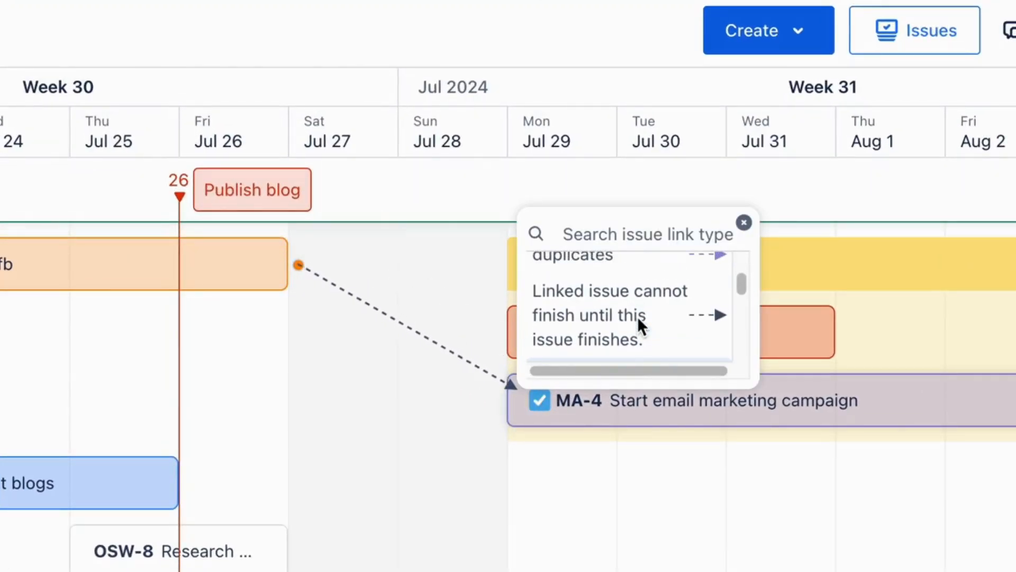
scroll(654, 321, up, 2)
scroll(653, 323, down, 4)
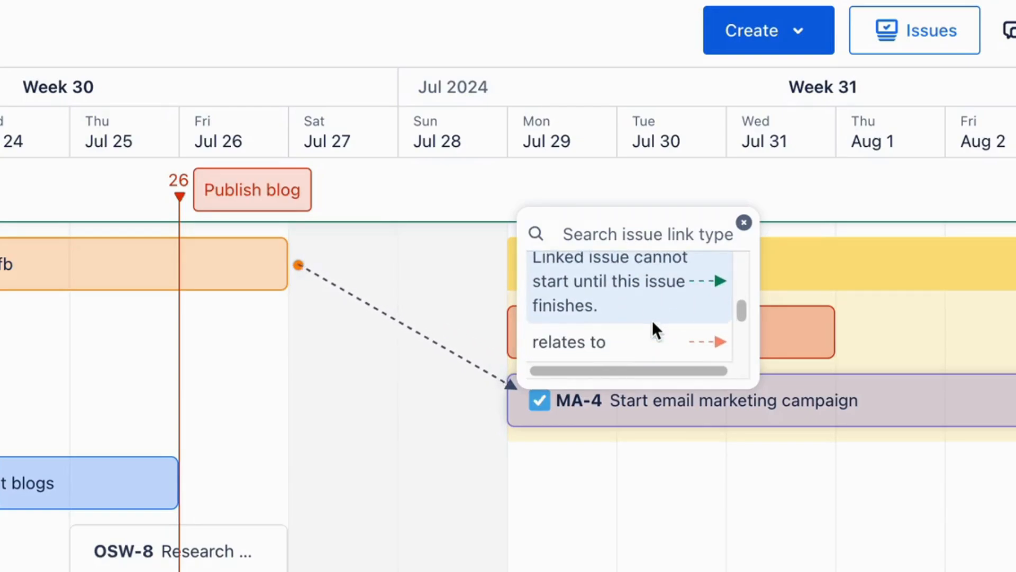
click(641, 345)
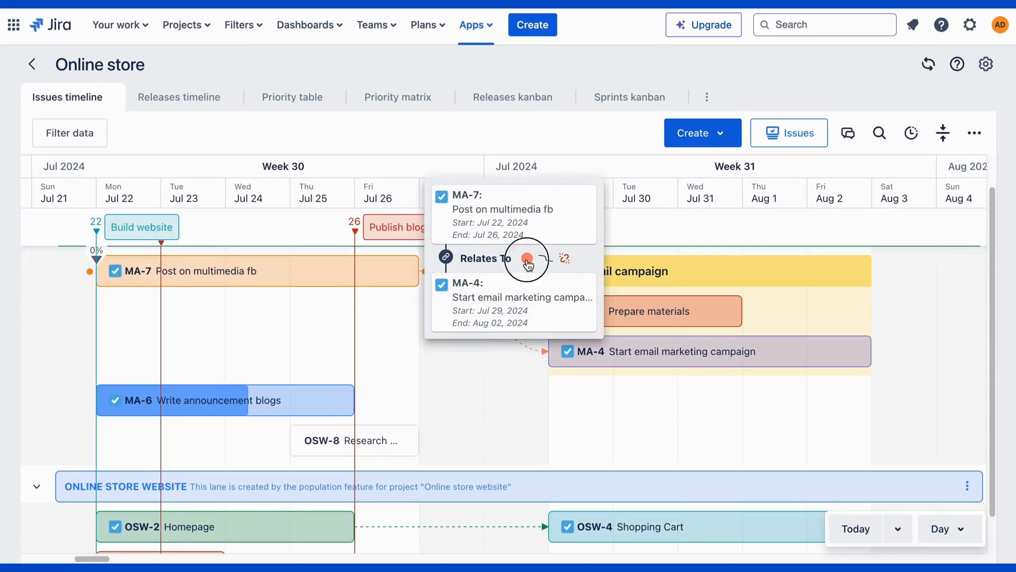
Check the color choices for the MA-7 to MA-4 link and change its line to the right-angled style.
click(527, 259)
click(595, 301)
click(545, 259)
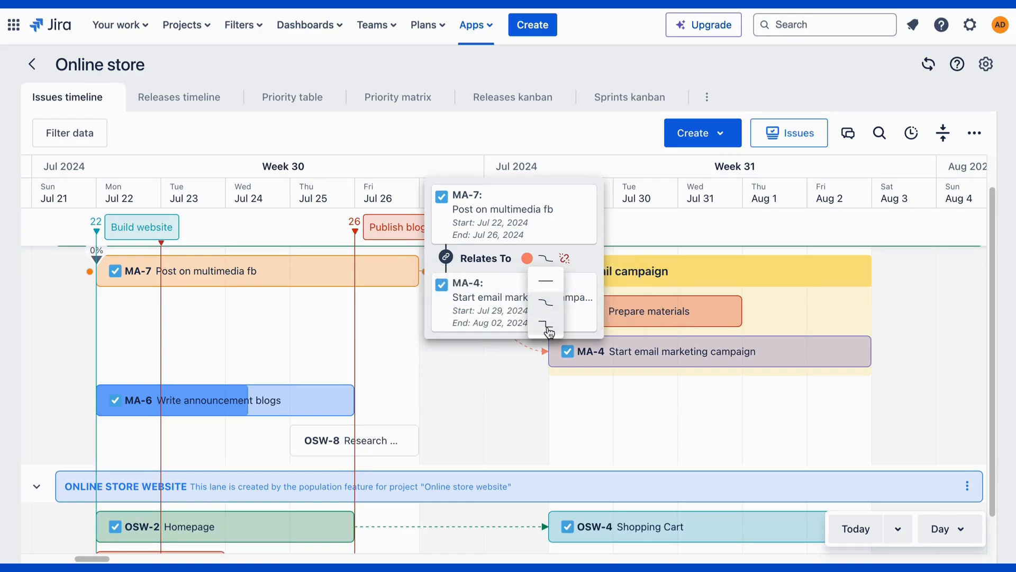
click(547, 324)
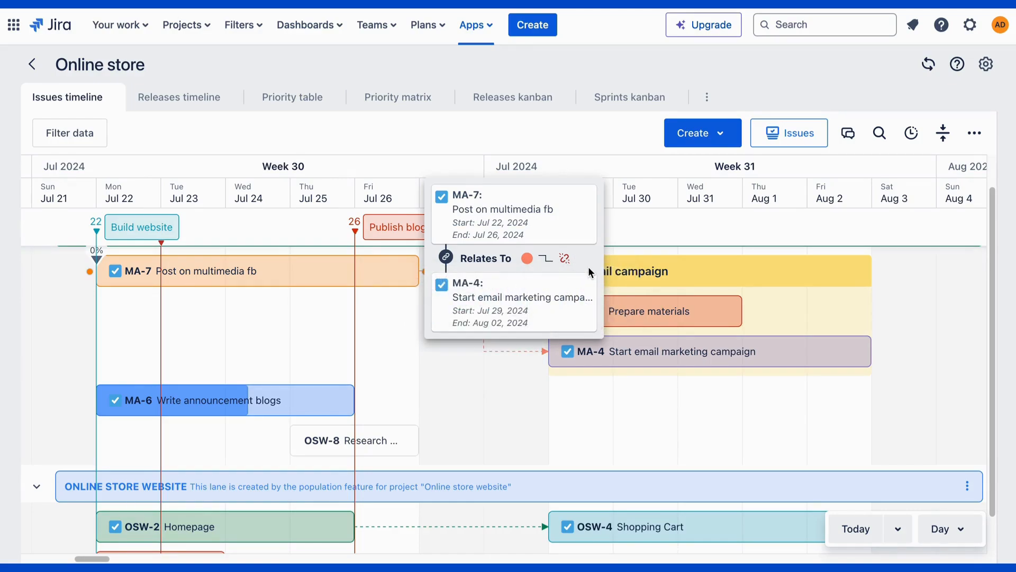
Delete the issue link between MA-7 and MA-4.
click(565, 259)
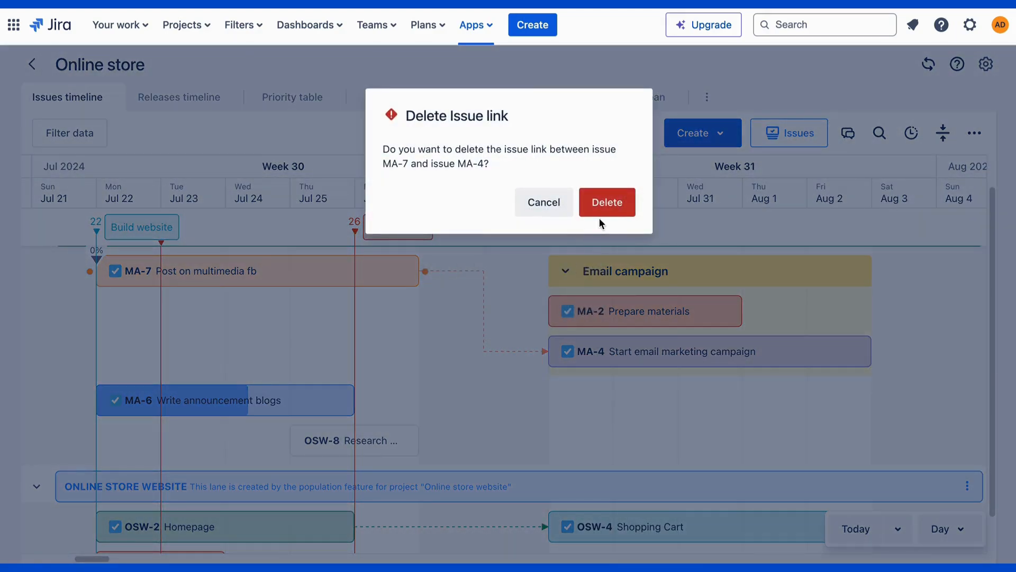
click(607, 217)
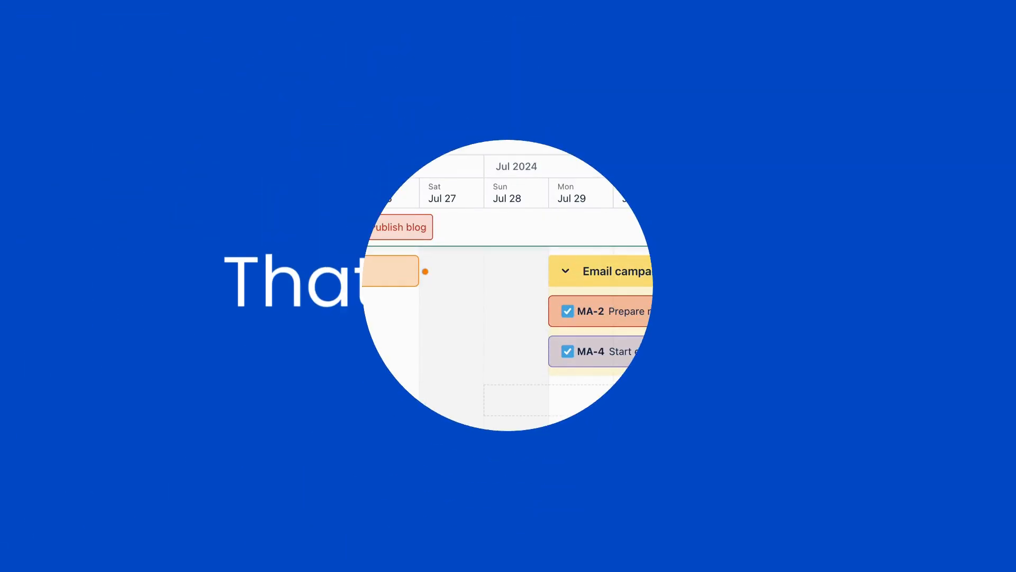